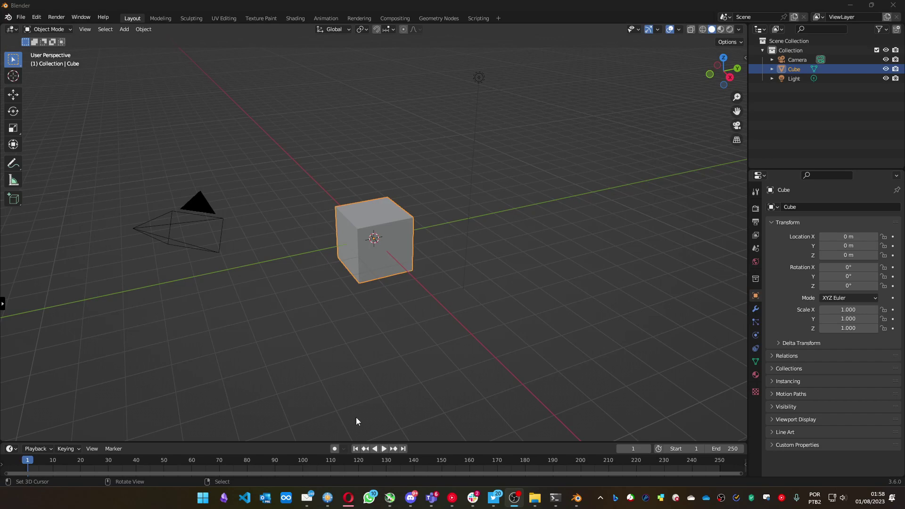
Step: Review the 4D-Humans GitHub page in Opera, then the demo_gymnasts.pkl and Import_4D_Humans.blend files in the TEST folder in FreeCommander
click(349, 498)
scroll(260, 268, down, 5)
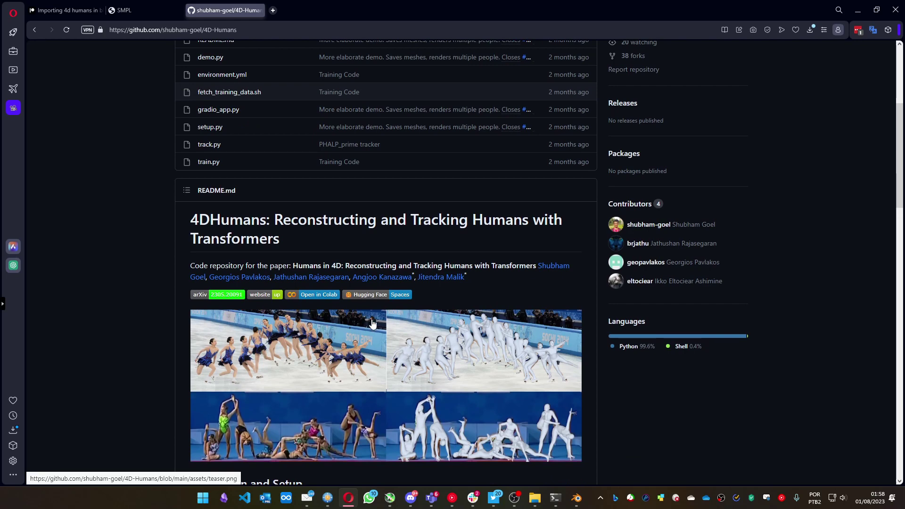
click(327, 497)
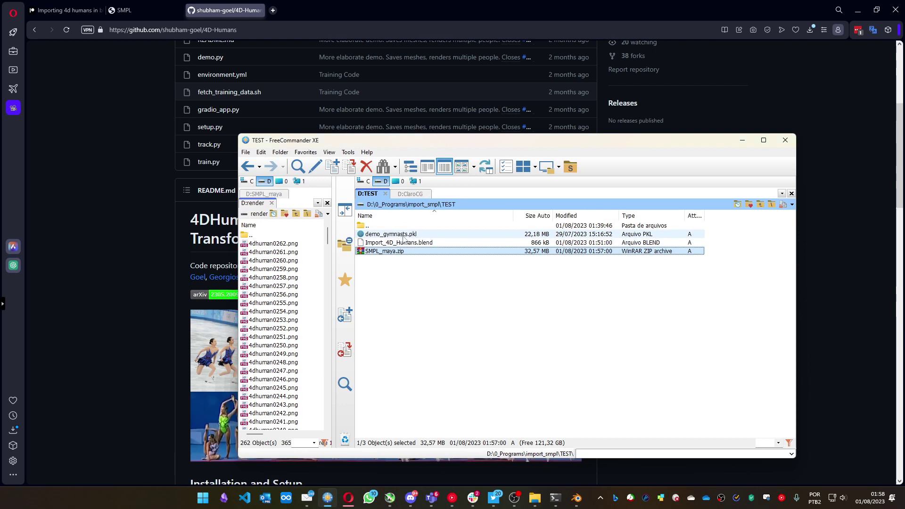
click(406, 236)
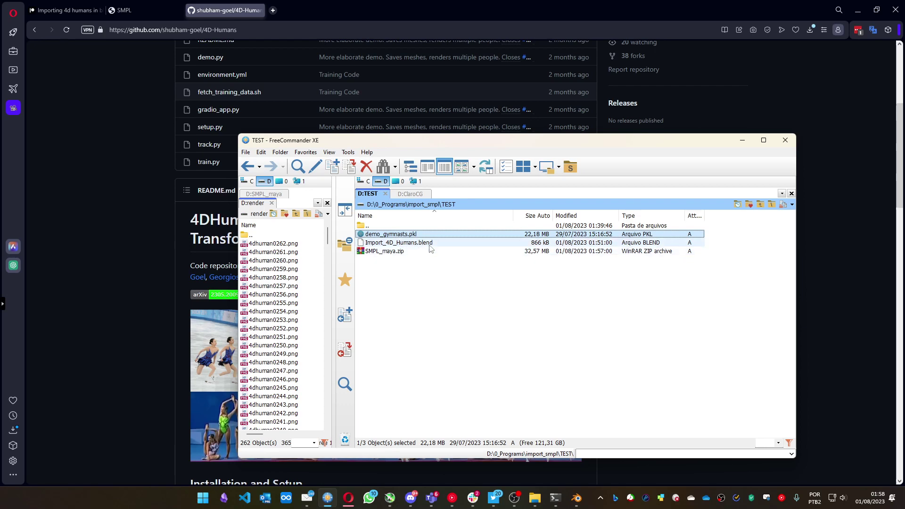
click(415, 244)
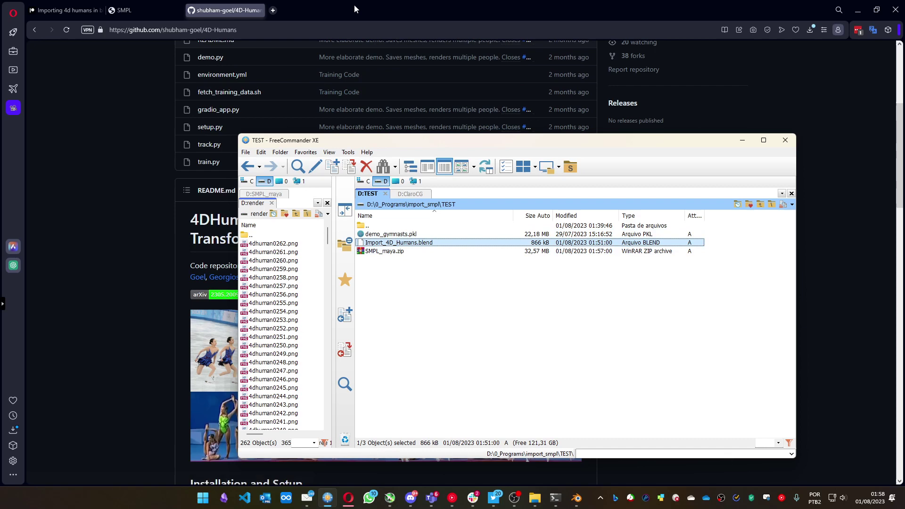
Step: Open Import_4D_Humans.blend from the TEST folder in Blender and try to run its FINAL_Script
click(370, 3)
click(858, 10)
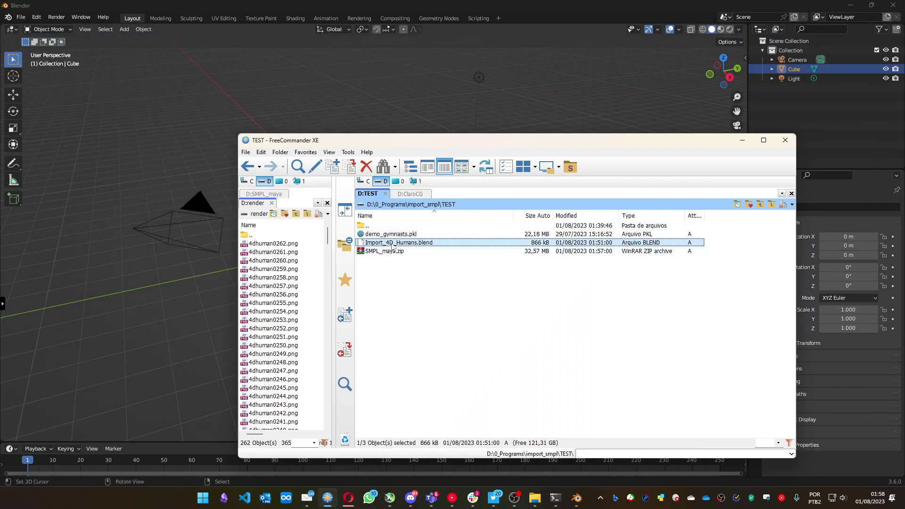
drag(392, 242, 190, 128)
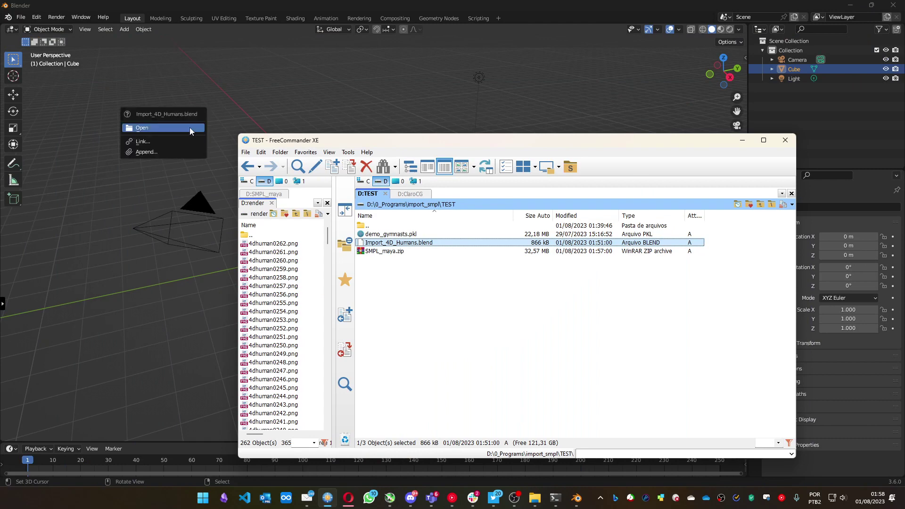
click(189, 127)
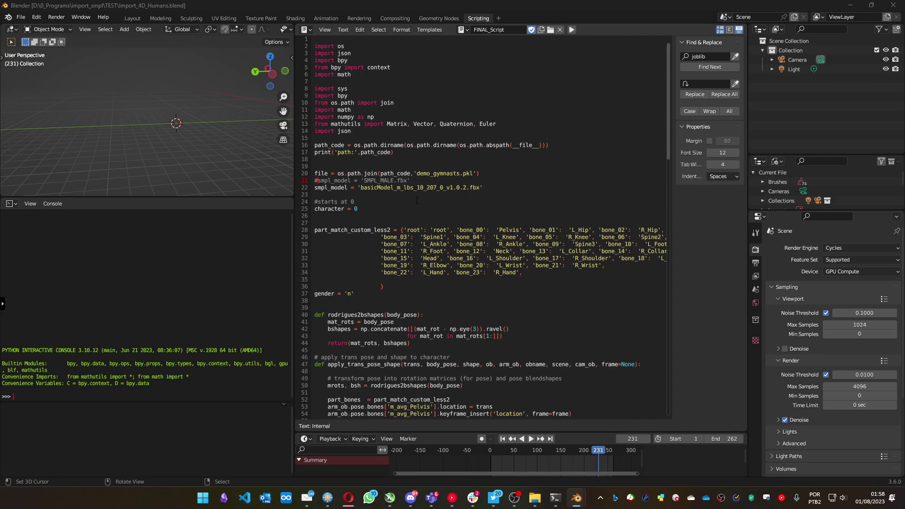
click(573, 29)
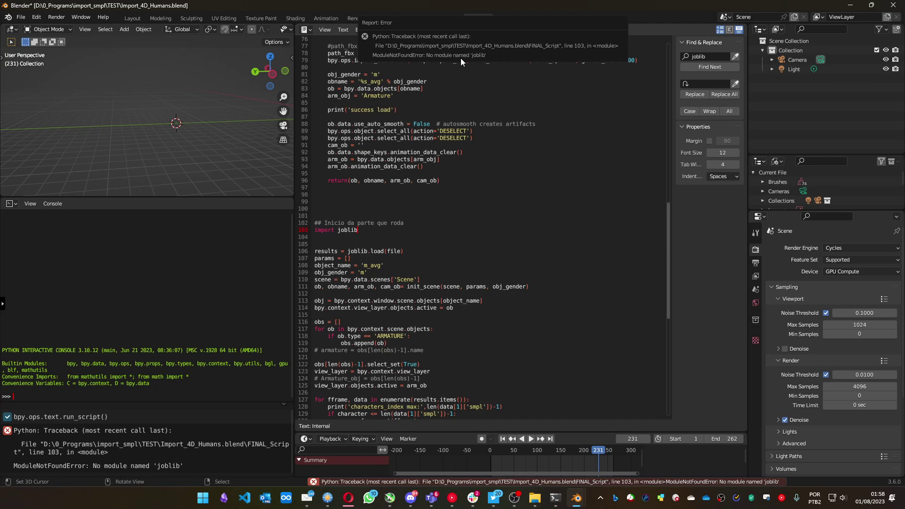
click(509, 88)
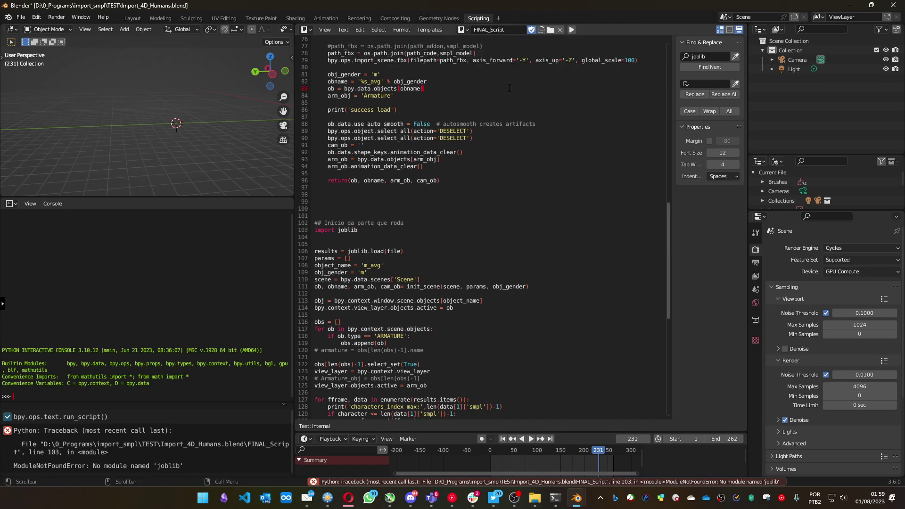
Step: Run the Joblib Install script and check the package installation output in the system console
click(463, 29)
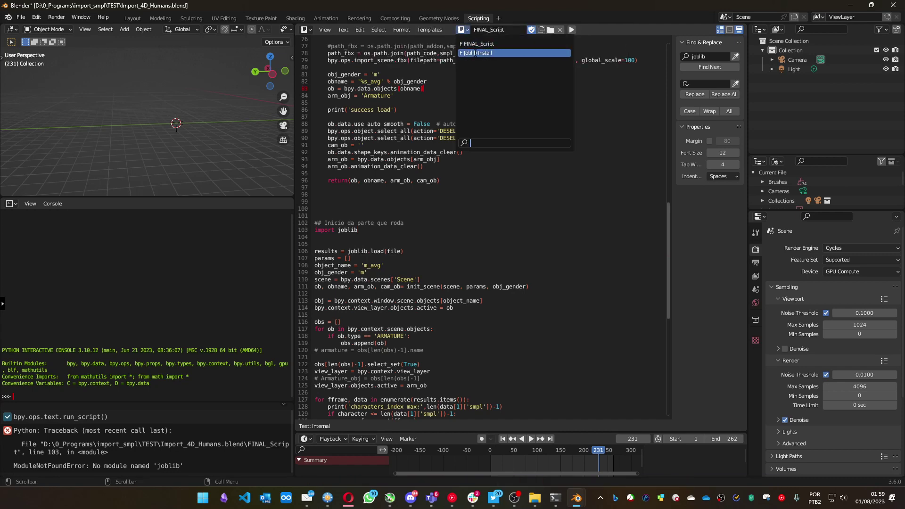
click(484, 54)
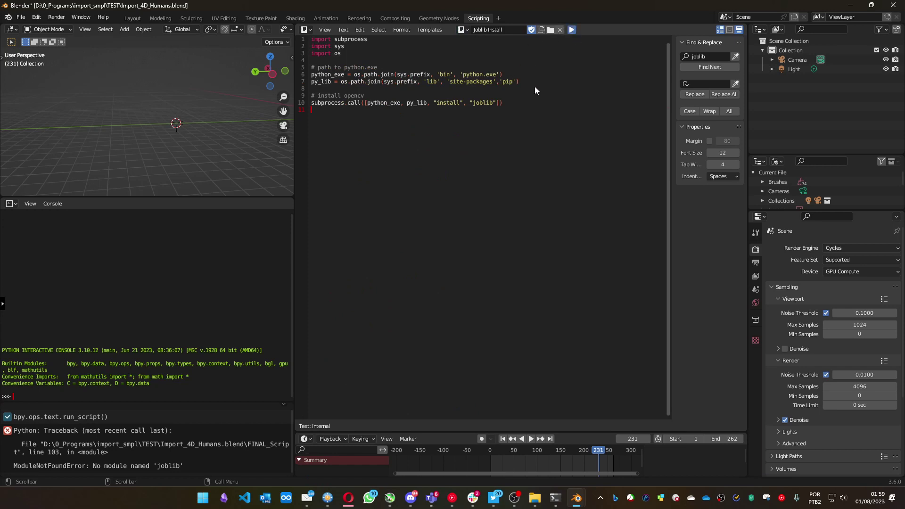
click(556, 498)
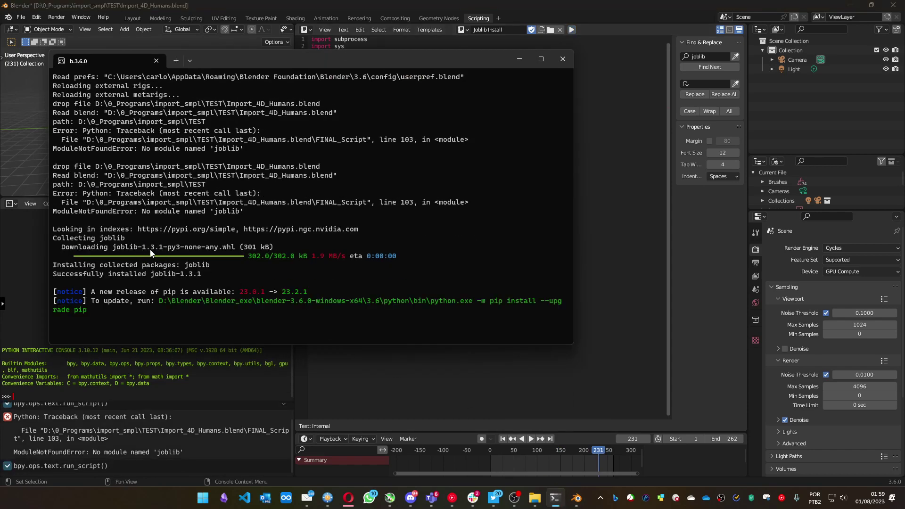
click(81, 17)
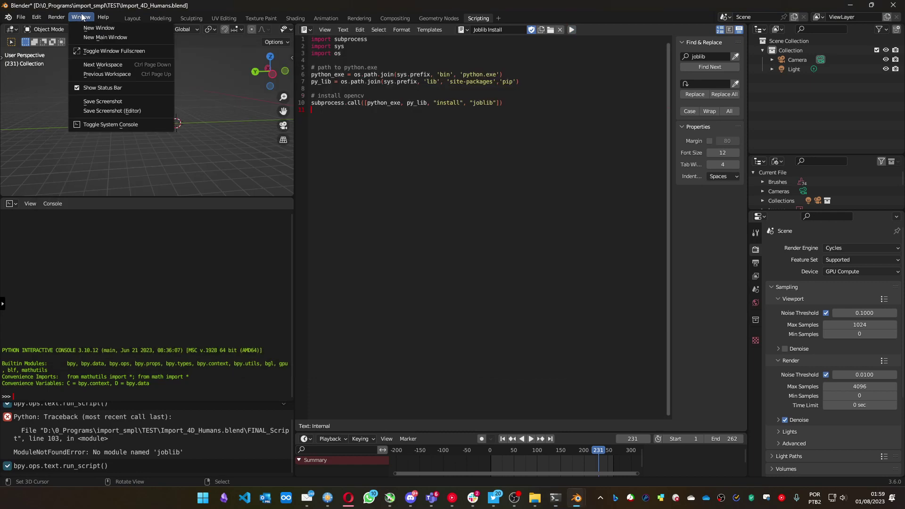
click(104, 124)
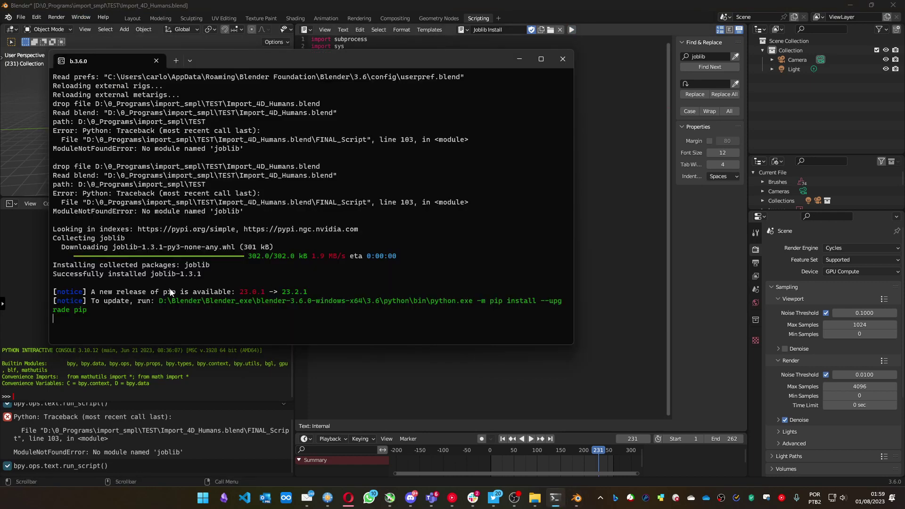
click(394, 48)
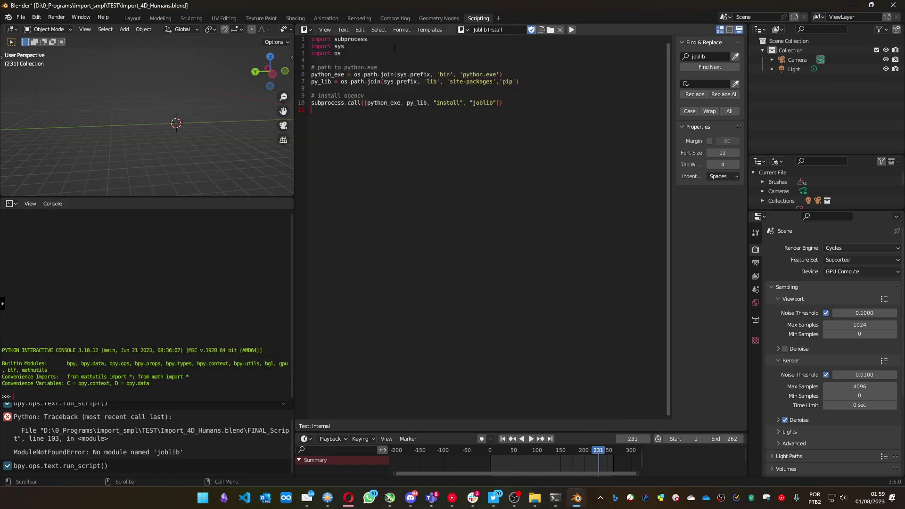
Step: Bring FINAL_Script back into the text editor and try to run it again
click(462, 29)
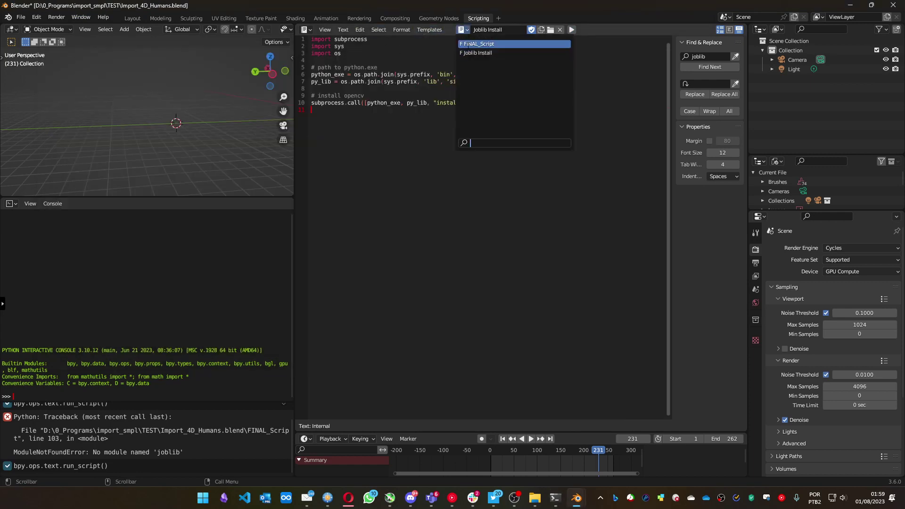
click(477, 43)
scroll(483, 61, up, 18)
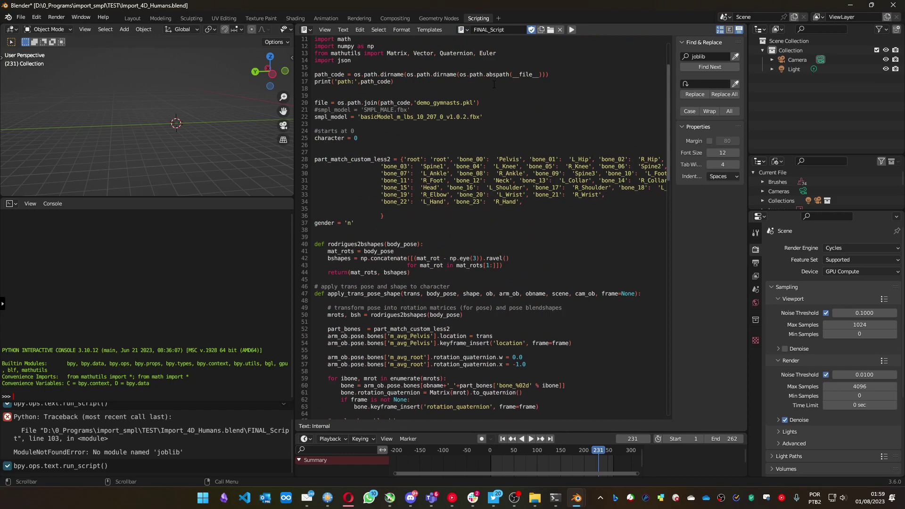
click(572, 29)
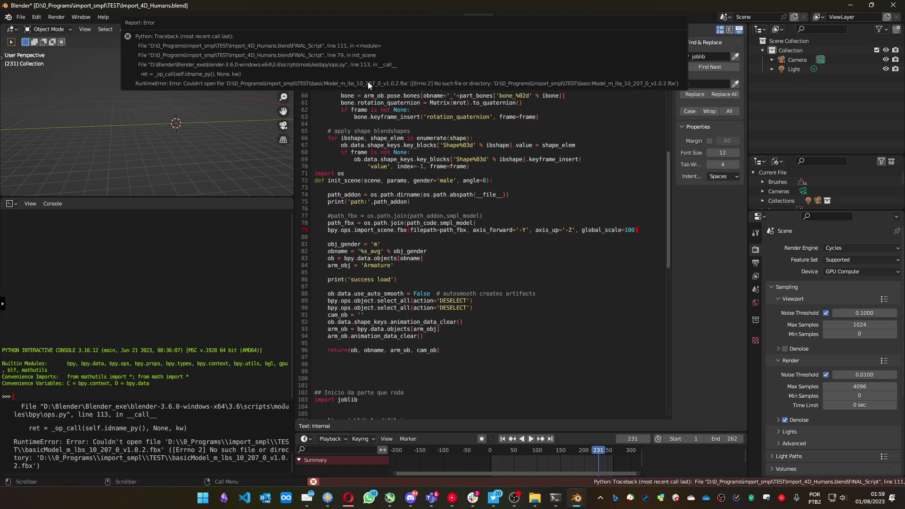
Step: Switch to the SMPL website in Opera and download version 1.0.2 for Maya into the TEST folder as SMPL_maya (1).zip
click(349, 498)
click(144, 10)
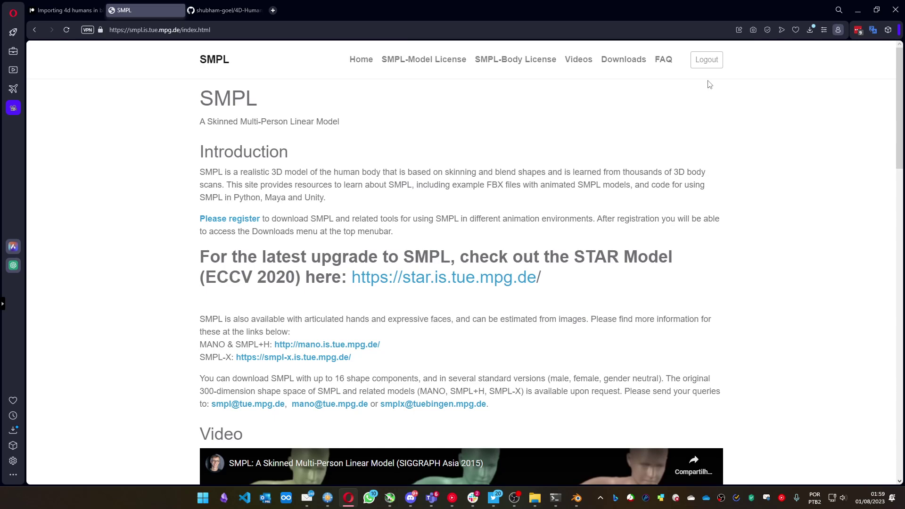
click(619, 64)
scroll(386, 170, down, 8)
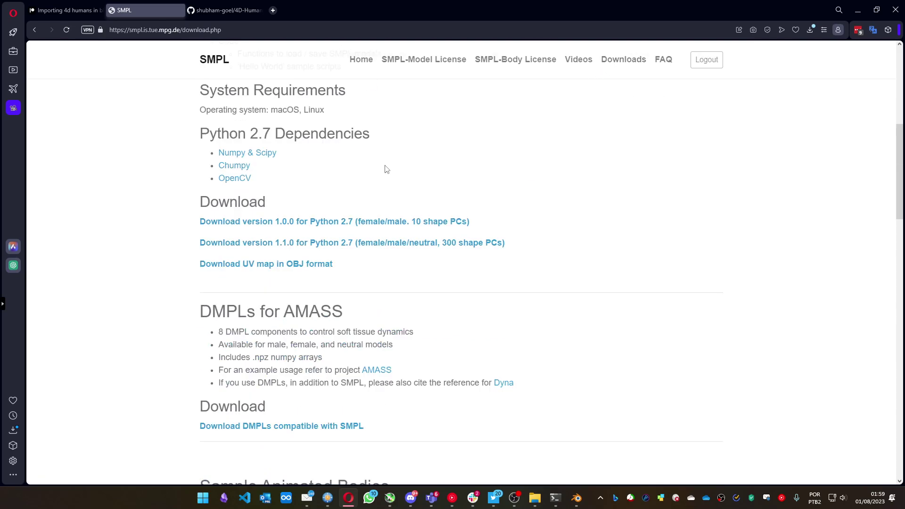
scroll(387, 170, down, 15)
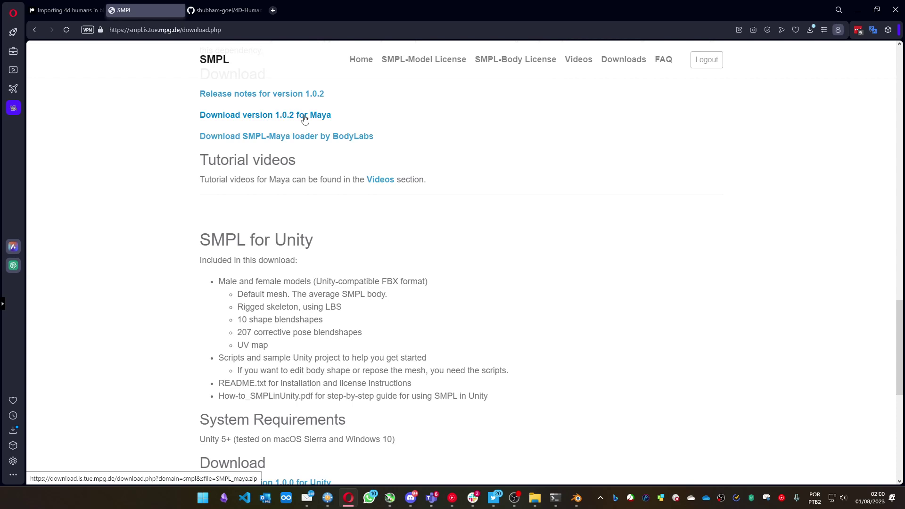
click(315, 117)
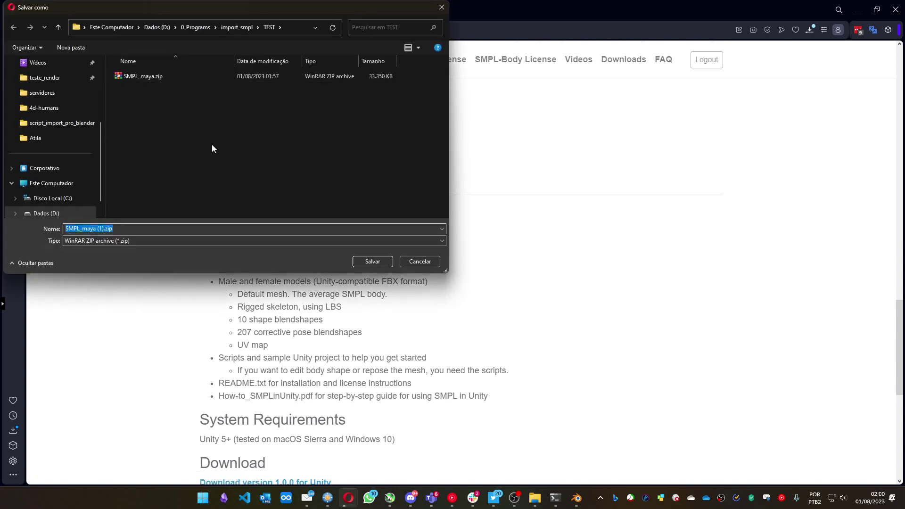
click(372, 261)
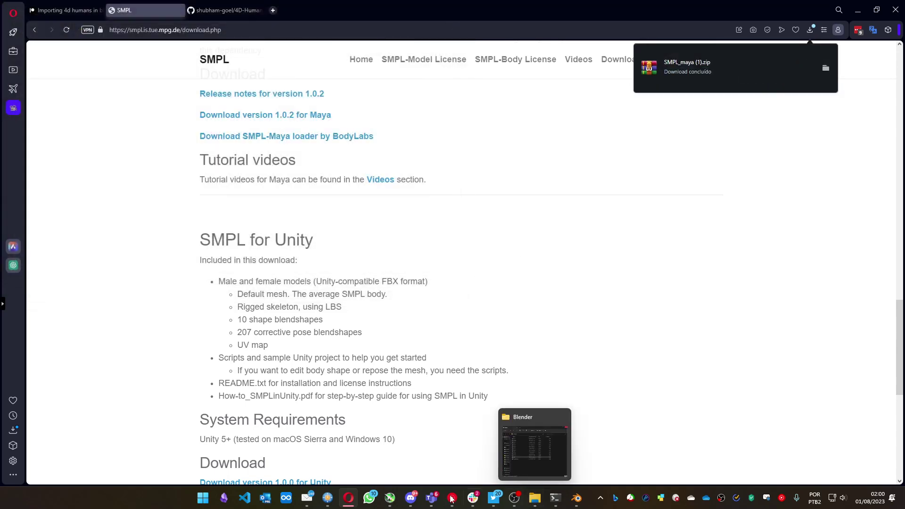
Step: Switch to FreeCommander and delete the duplicate archive SMPL_maya (1).zip from the TEST folder
click(329, 499)
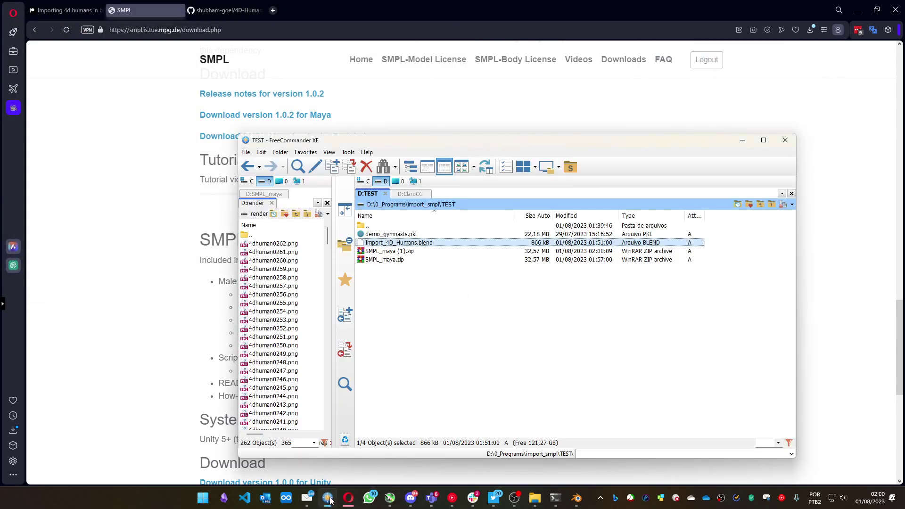
click(401, 251)
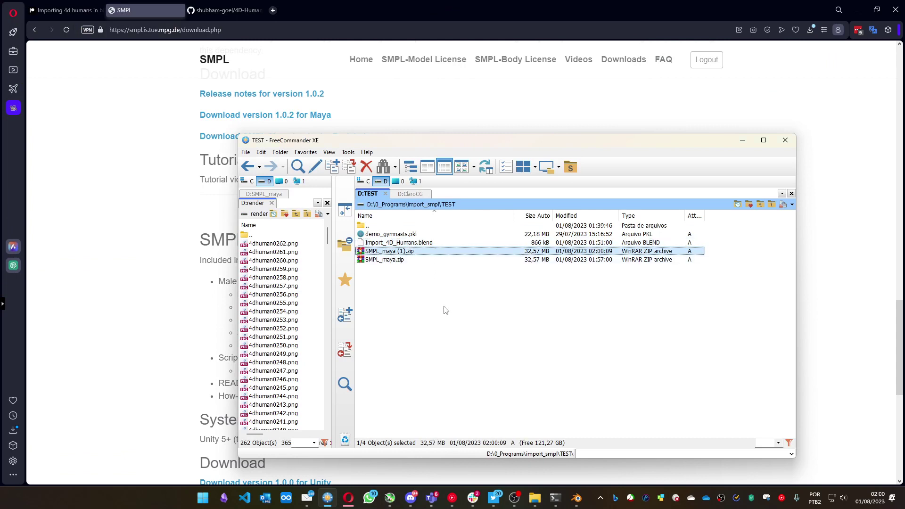
key(Delete)
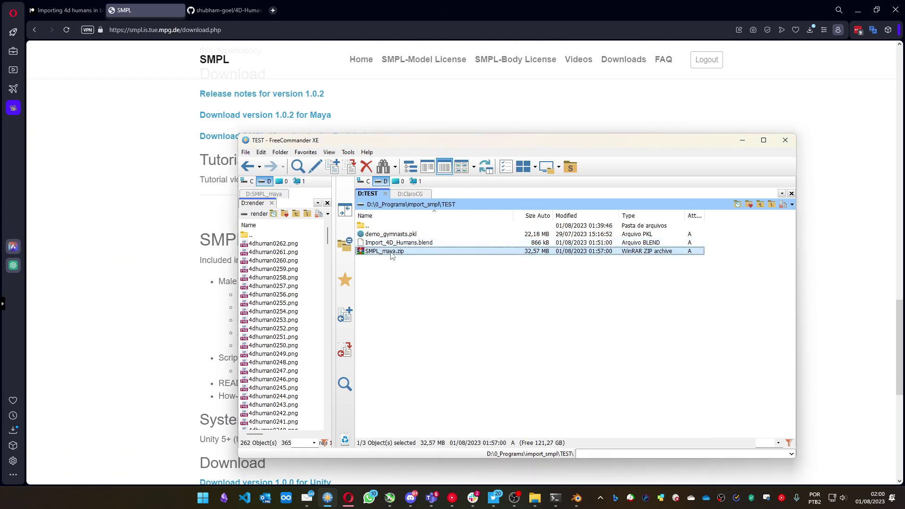
Step: Open SMPL_maya.zip from the TEST folder with WinRAR and go into its SMPL_maya folder
double_click(391, 252)
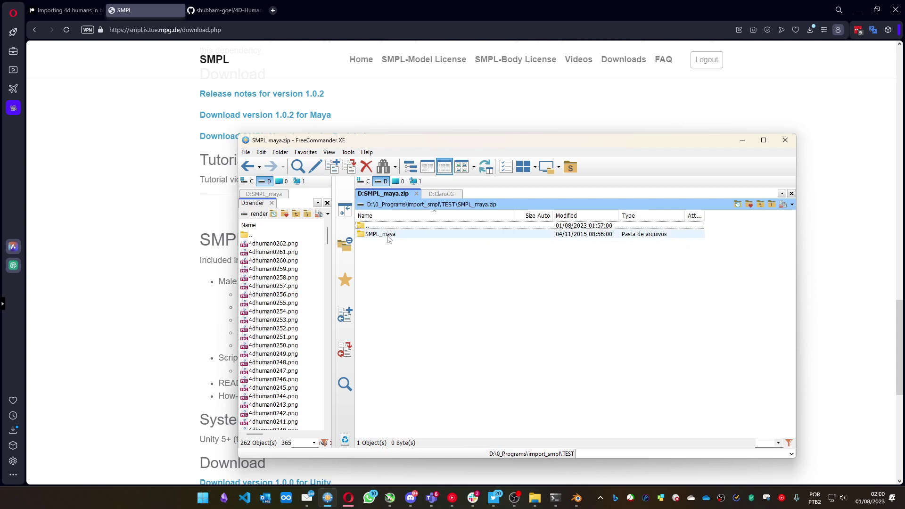
double_click(377, 226)
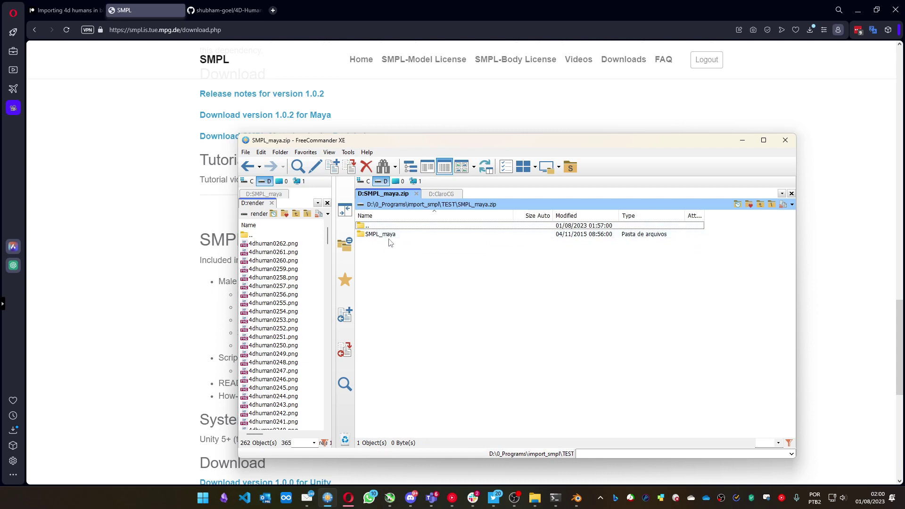
click(387, 252)
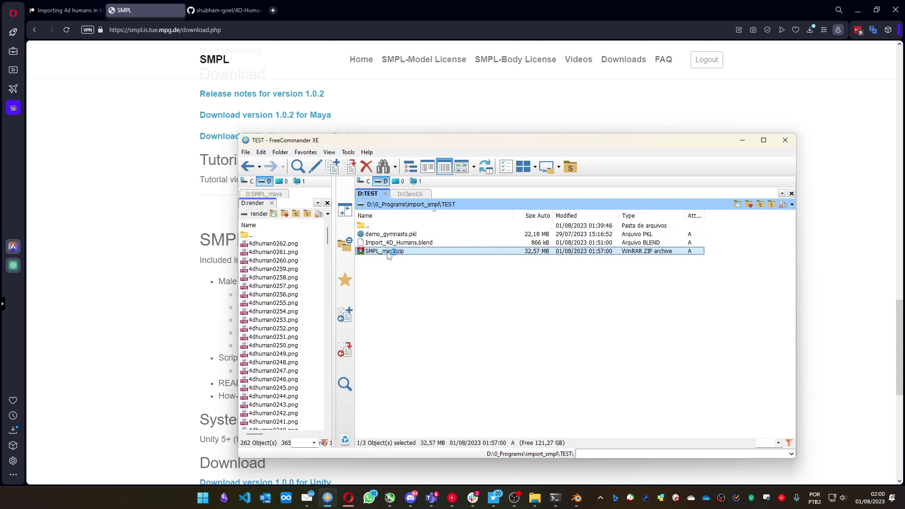
right_click(387, 255)
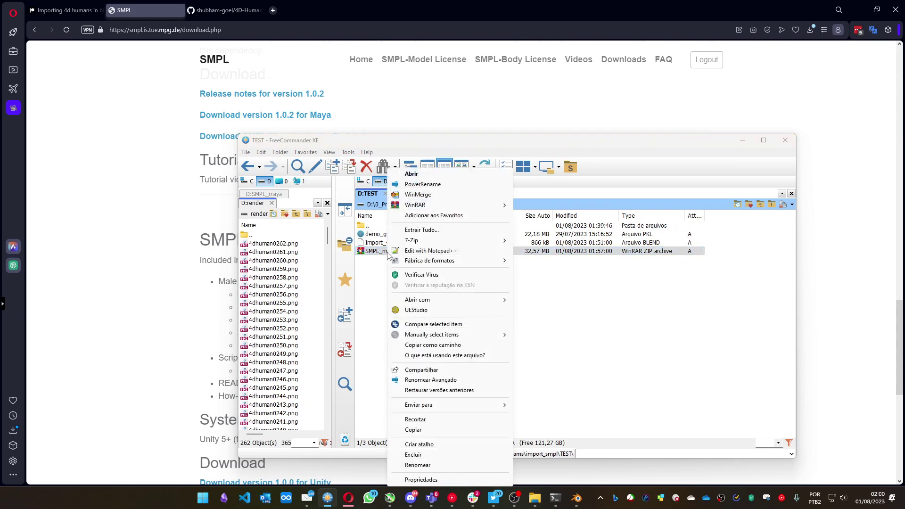
mouse_move(499, 202)
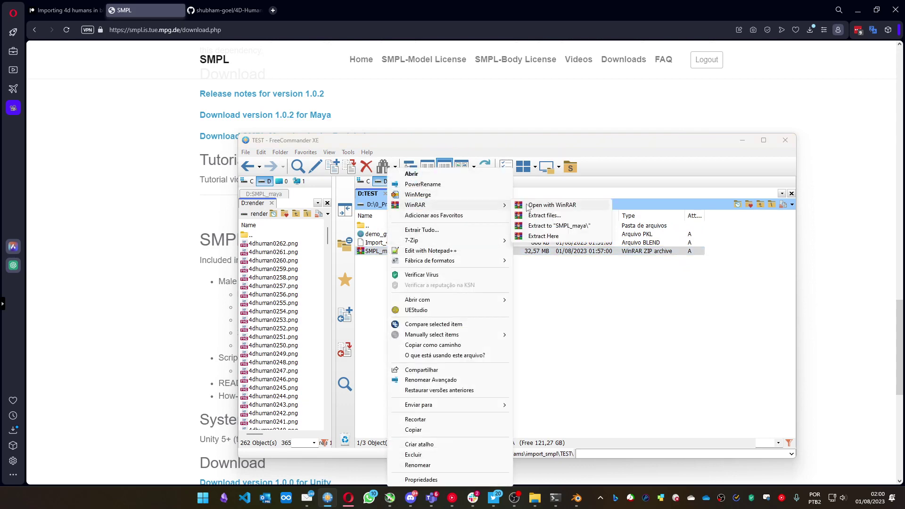
click(549, 205)
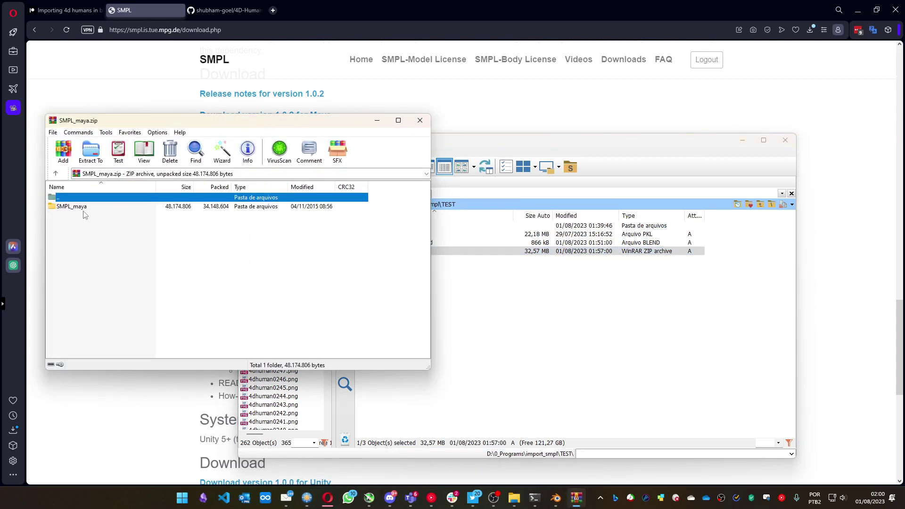
double_click(83, 209)
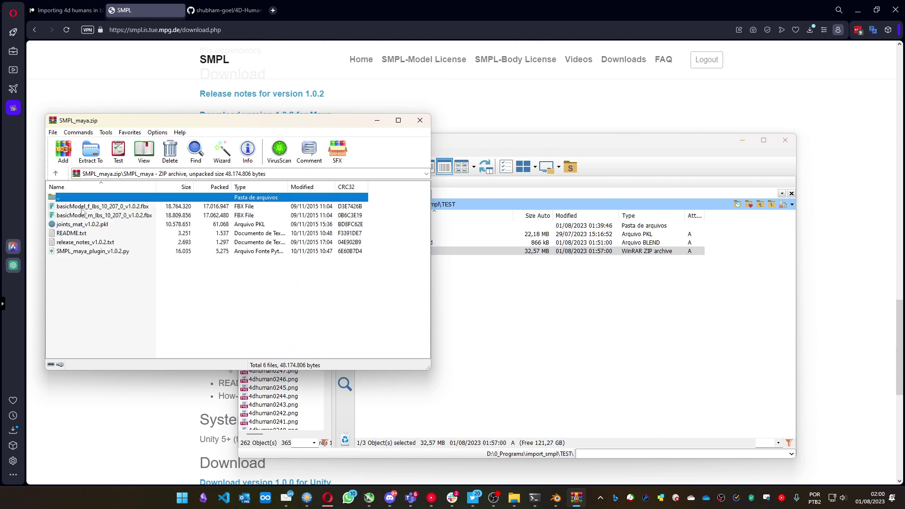
Step: Extract basicModel_m_lbs_10_207_0_v1.0.2.fbx from the archive into the TEST folder and close the archive window
click(117, 215)
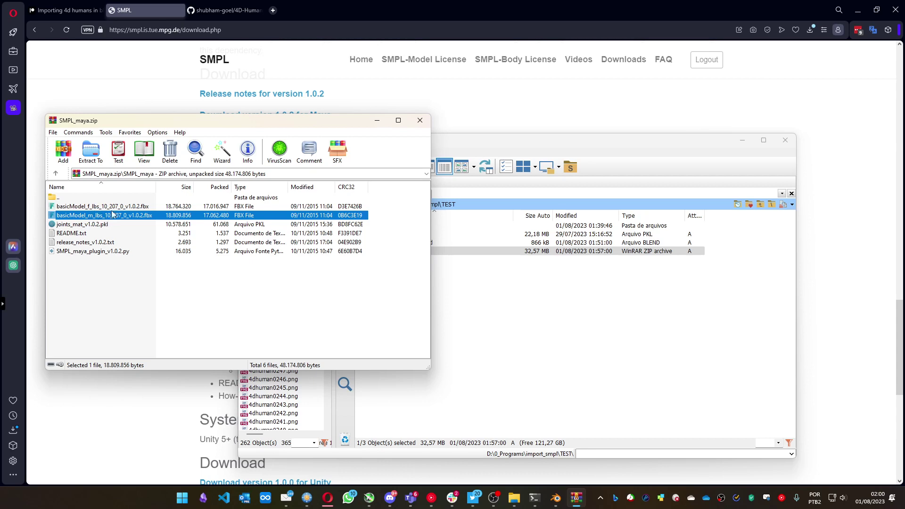
click(102, 208)
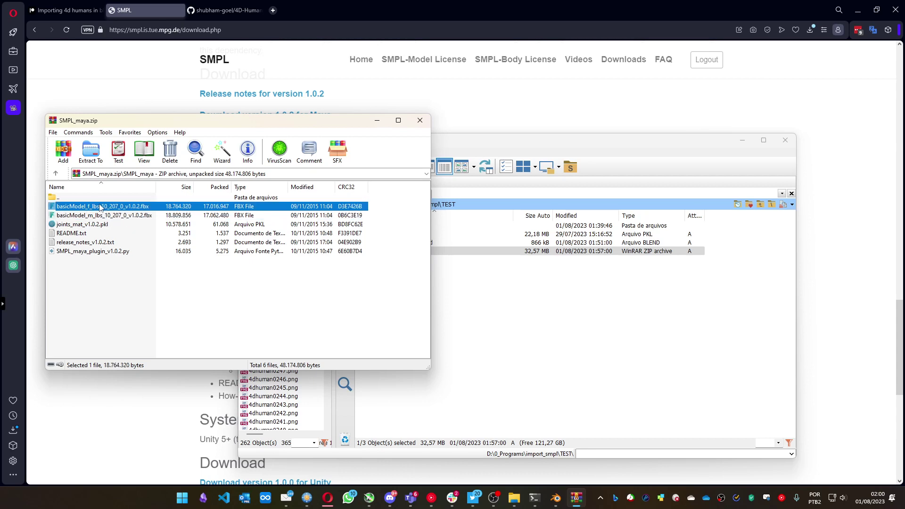
click(97, 216)
drag(96, 217, 508, 338)
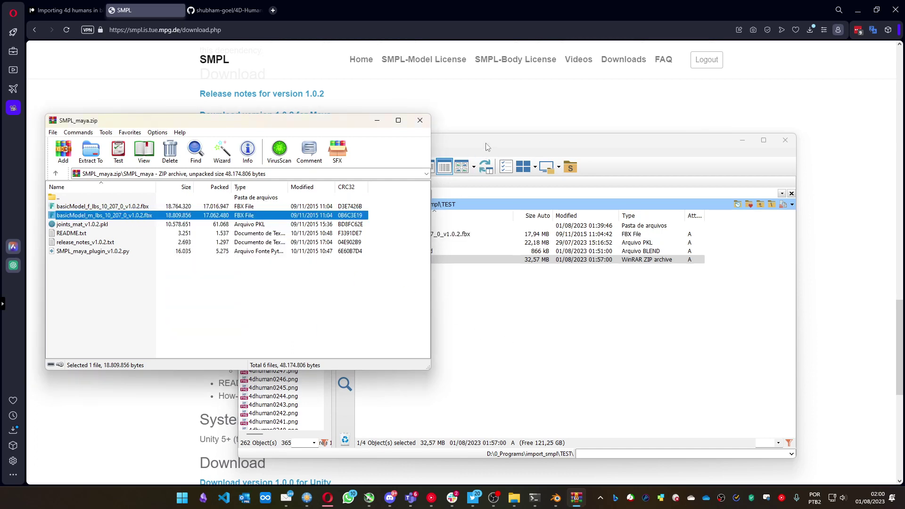
click(420, 120)
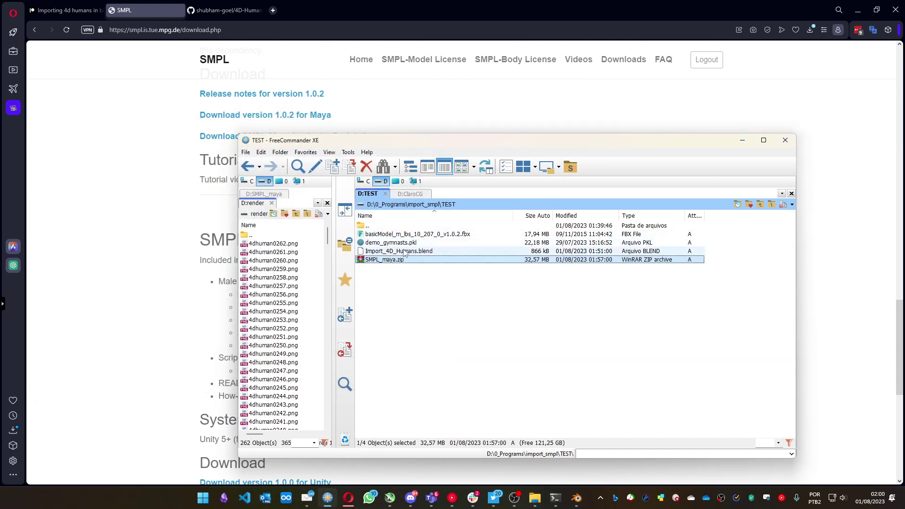
click(408, 251)
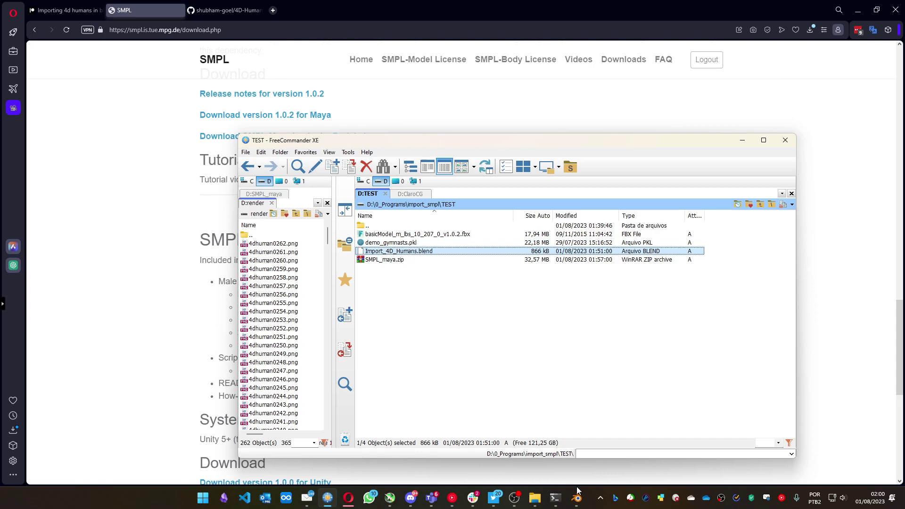
Step: Switch to Blender and run FINAL_Script to import the first character from demo_gymnasts.pkl
mouse_move(578, 498)
click(526, 448)
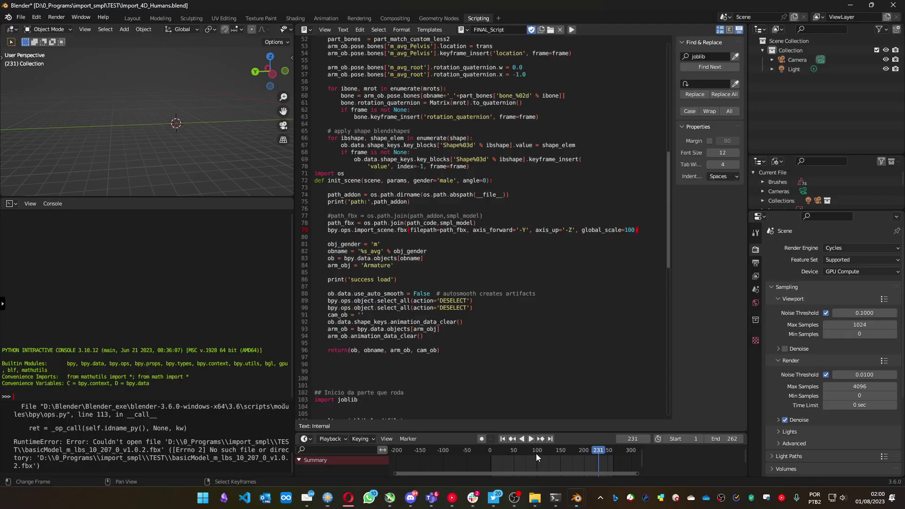
scroll(398, 181, up, 17)
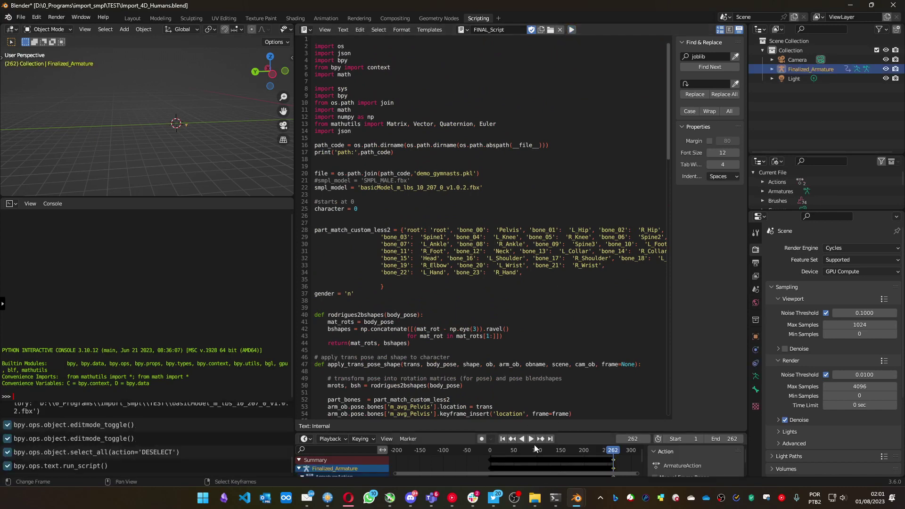
Step: Enlarge the timeline area and play the imported character's animation in front view, stopping around frame 73
drag(491, 432, 491, 407)
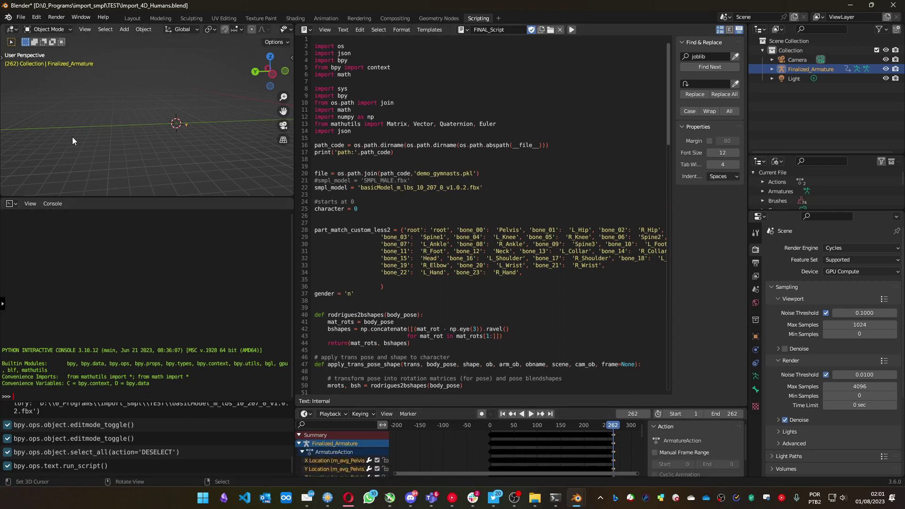
middle_drag(110, 141, 171, 122)
key(KP_1)
scroll(172, 127, up, 10)
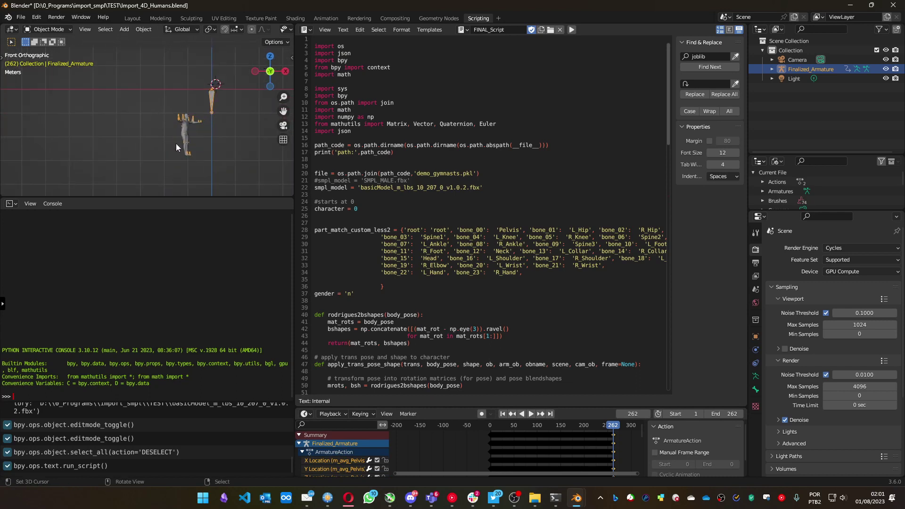
key(space)
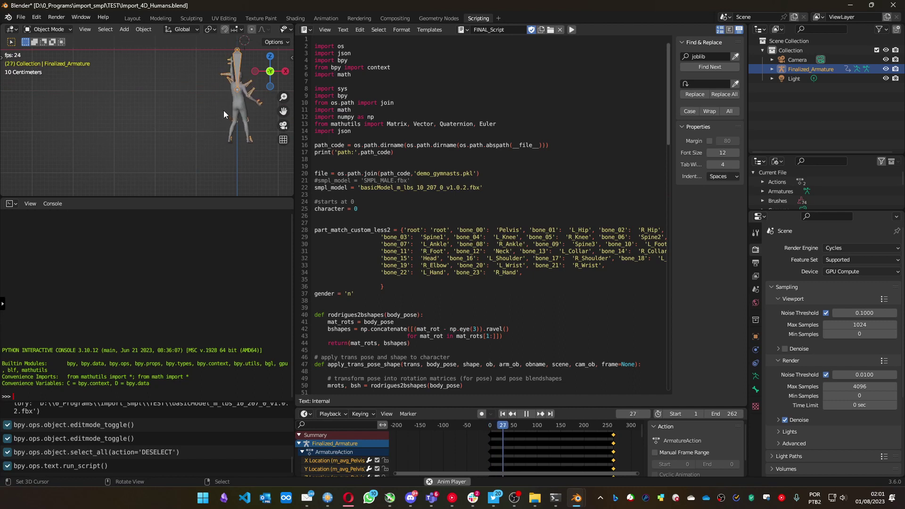
shift+middle_drag(220, 110, 109, 124)
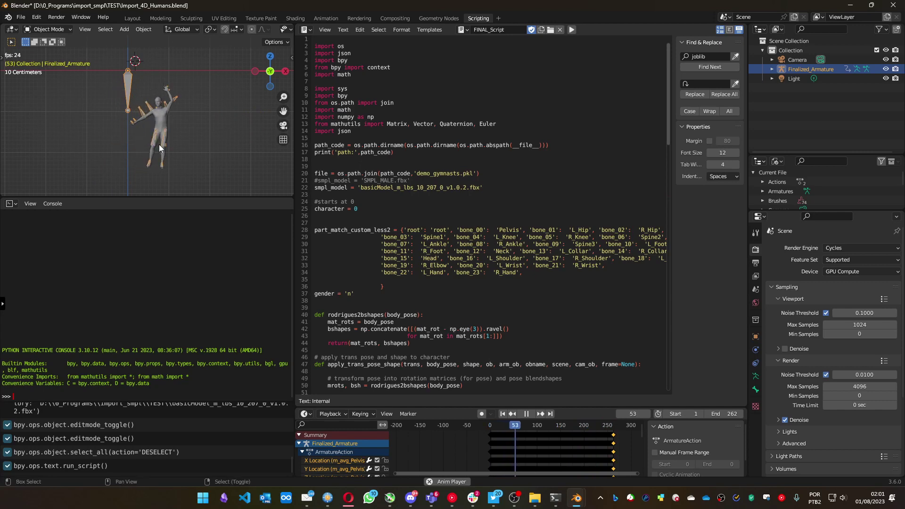
key(space)
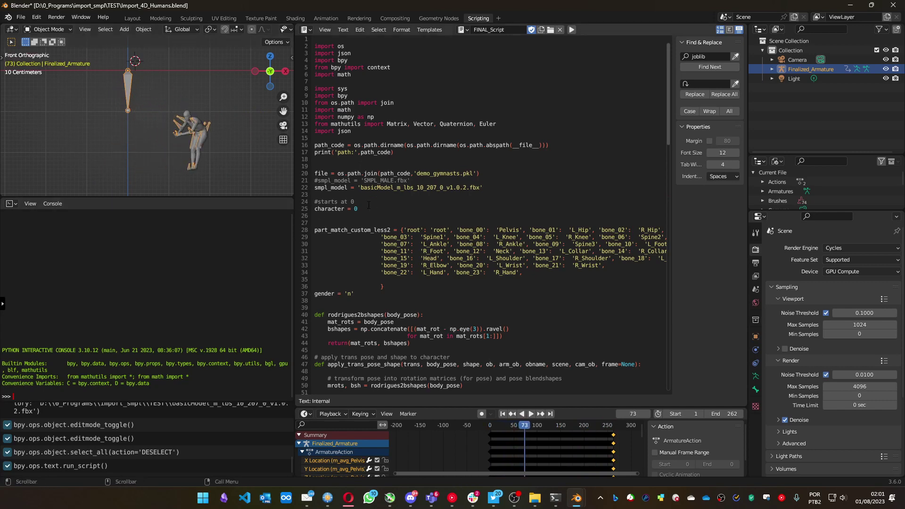
Step: Change the script's character index, up to 2, and run the script to import additional gymnasts
click(364, 208)
key(BackSpace)
click(572, 30)
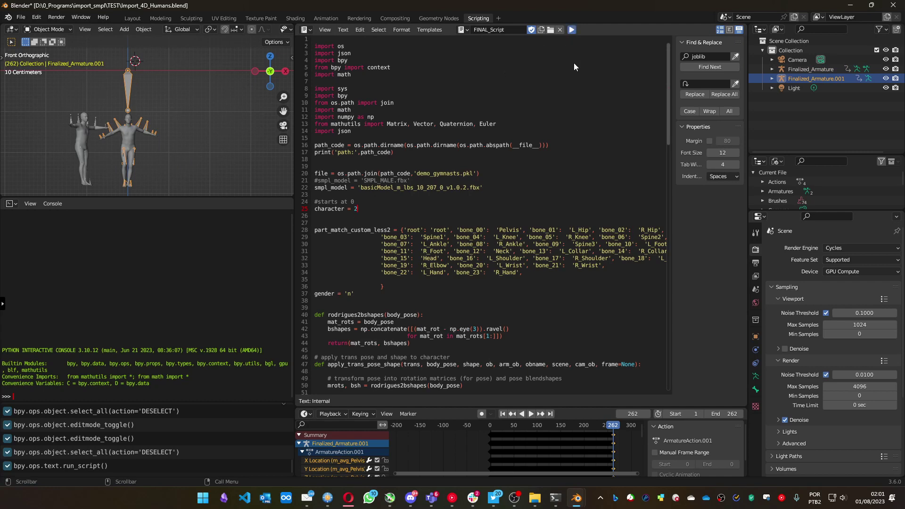
Step: Switch to the system console and examine the characters_index max values printed by the script
click(556, 498)
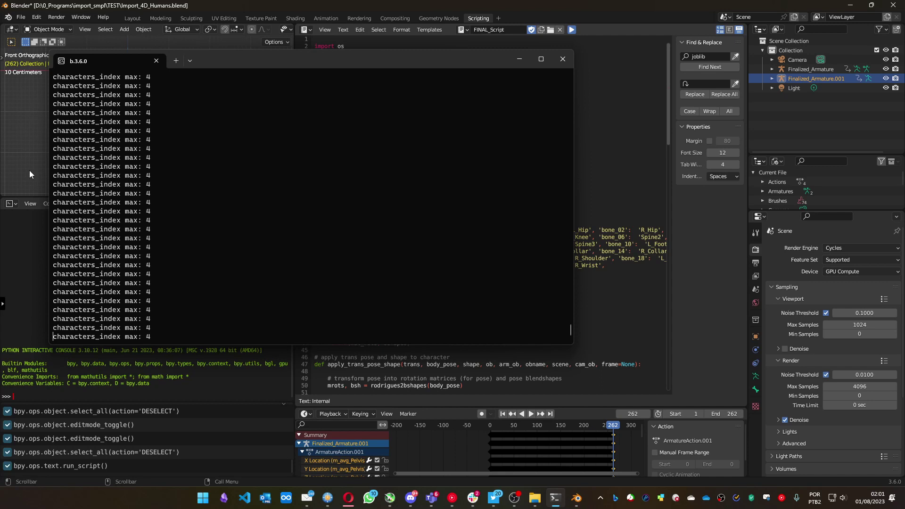
drag(221, 57, 413, 66)
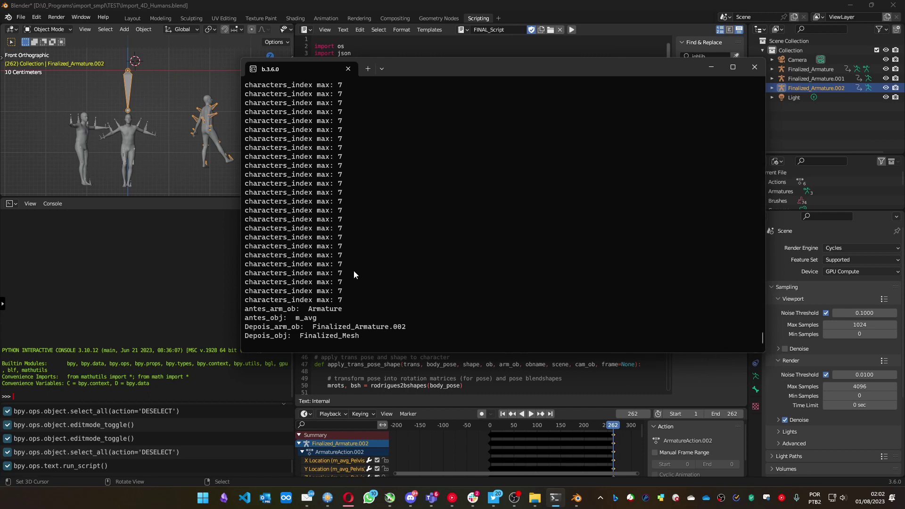
scroll(404, 272, up, 5)
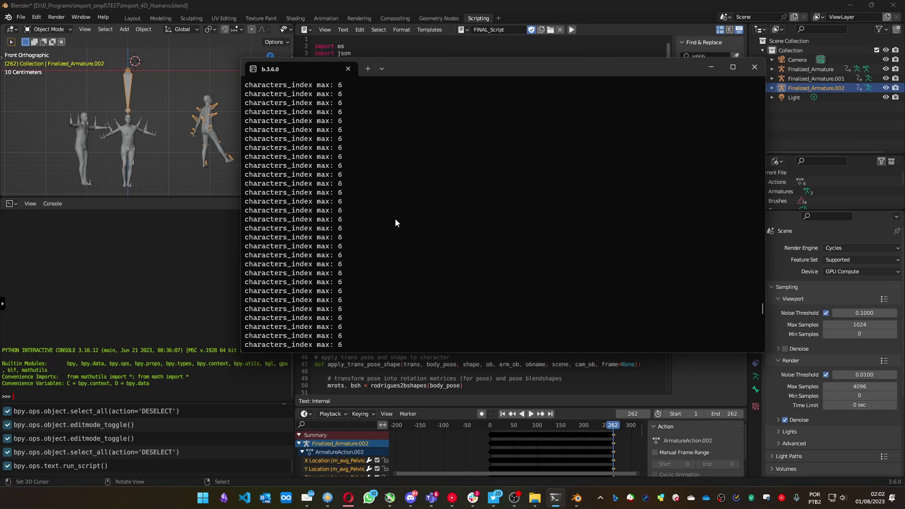
scroll(395, 222, up, 5)
Step: Return to Blender, run the script with the character index set to 7, and play back all imported characters
click(219, 4)
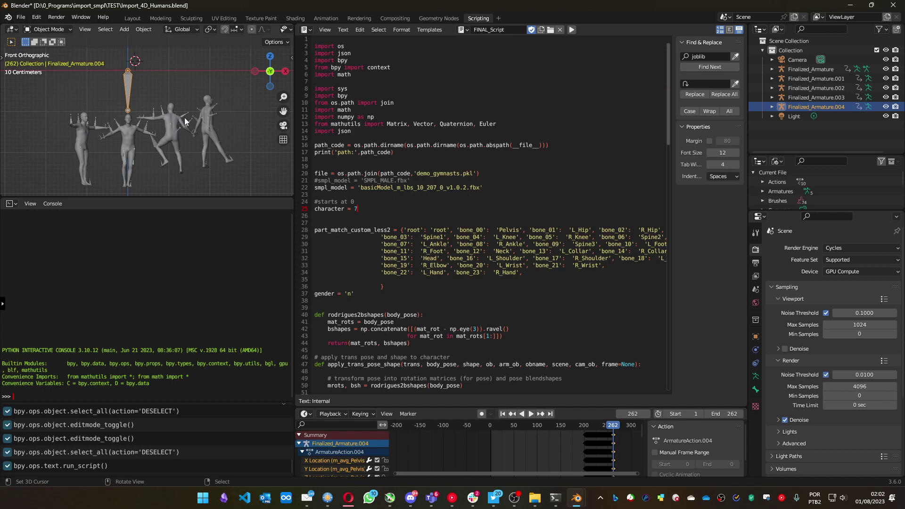
key(space)
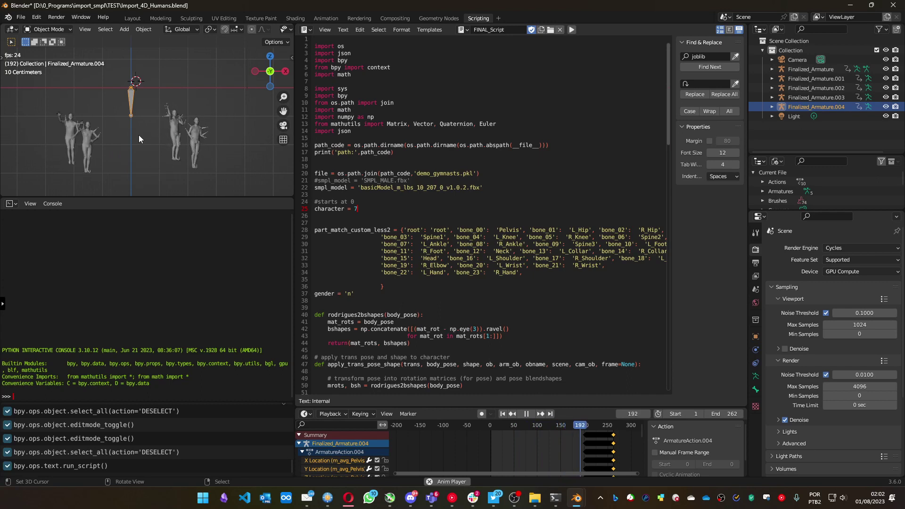
middle_drag(139, 135, 113, 143)
middle_drag(171, 156, 232, 149)
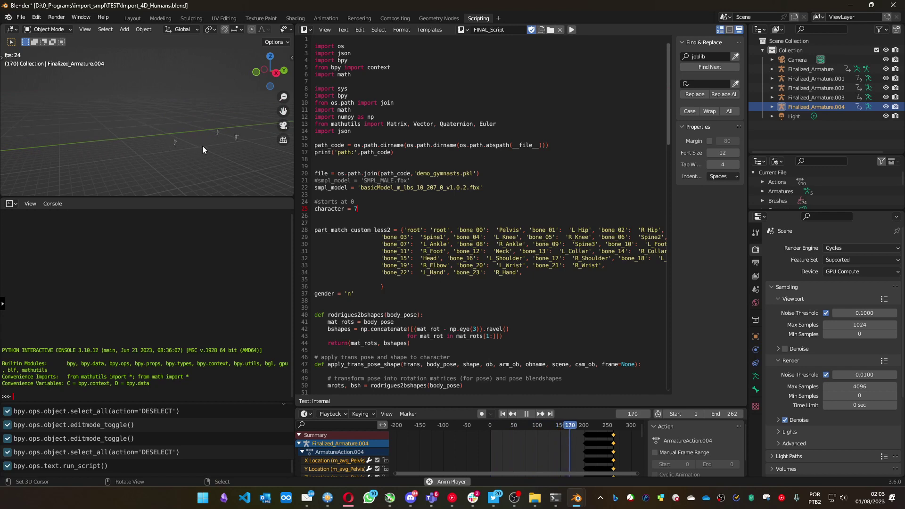
key(space)
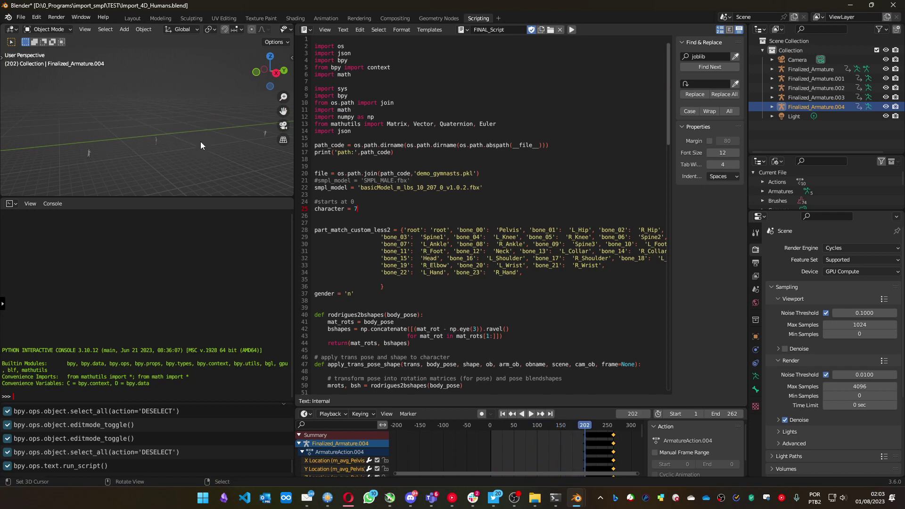
Step: Delete Finalized_Armature.001 together with its whole hierarchy
click(813, 79)
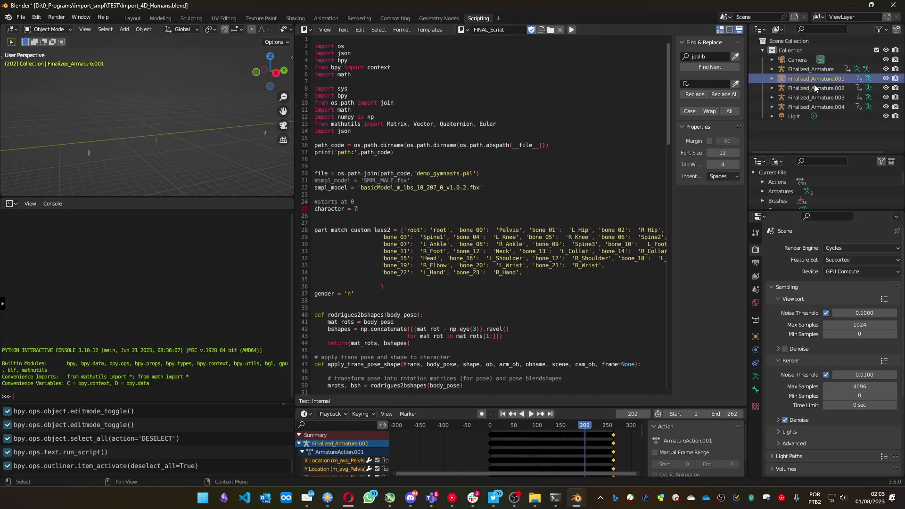
right_click(815, 107)
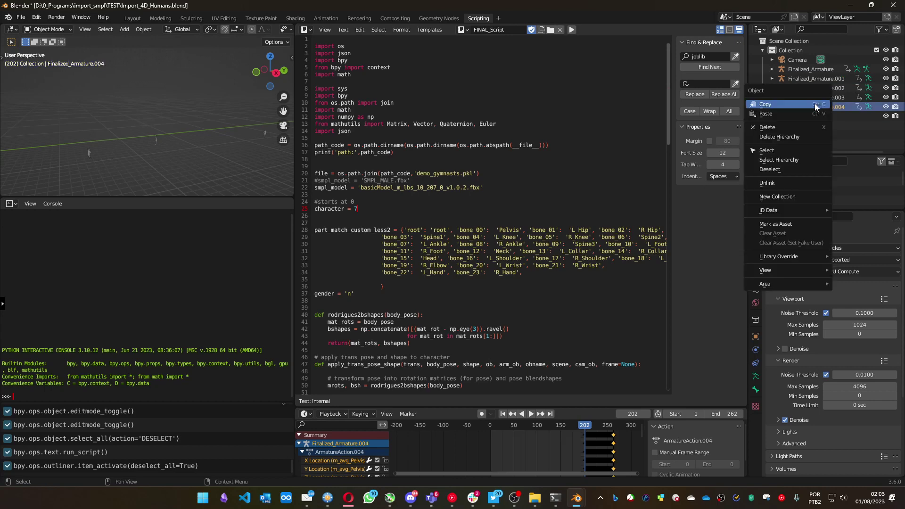
key(Escape)
shift+click(829, 80)
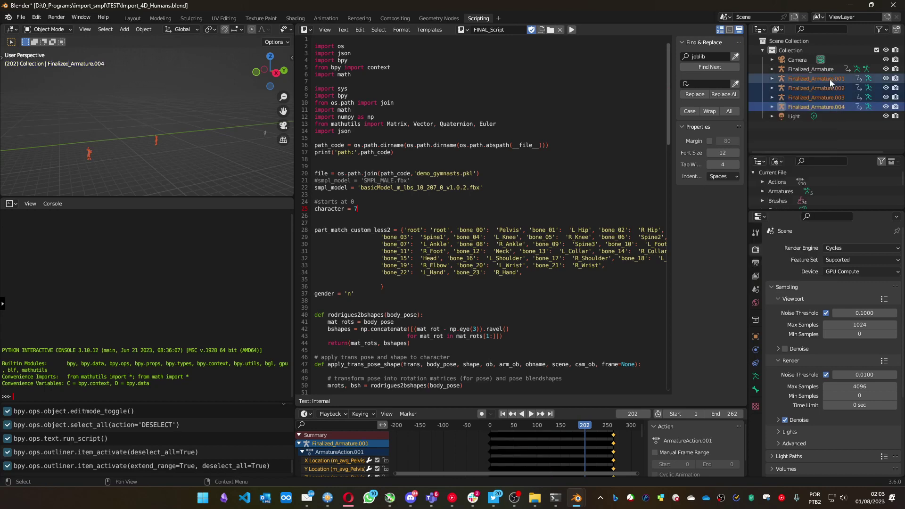
click(830, 79)
right_click(829, 79)
click(812, 100)
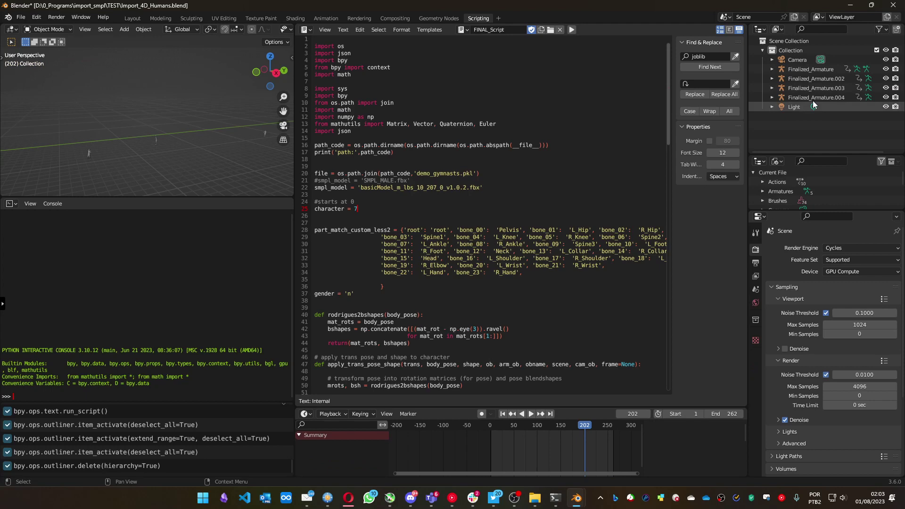
Step: Delete Finalized_Armature.002, .003 and .004 with their hierarchies, leaving only the first imported armature
right_click(818, 82)
click(815, 81)
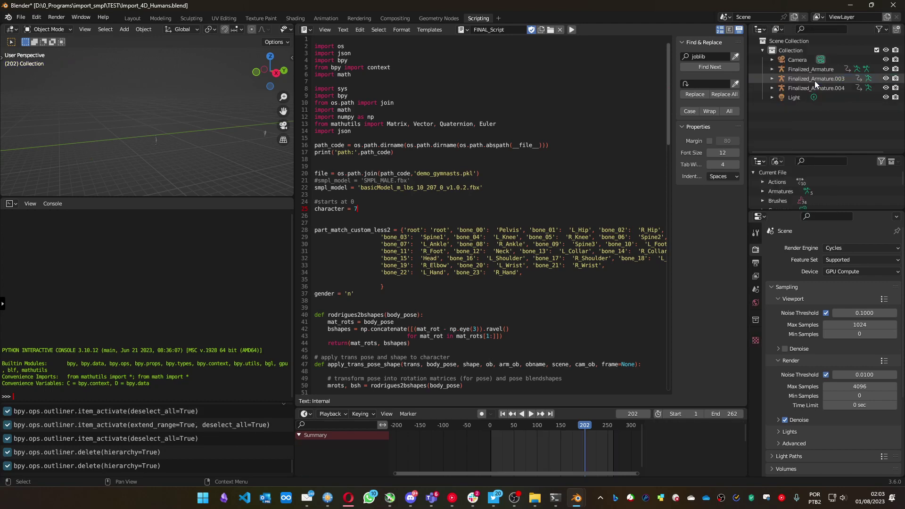
right_click(814, 81)
click(814, 80)
right_click(814, 78)
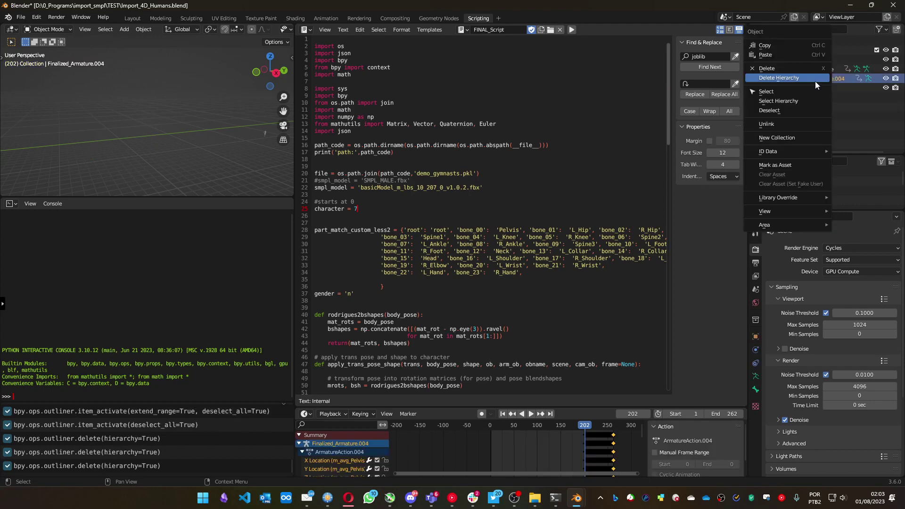
click(814, 79)
Step: Select Finalized_Armature and switch to the Animation workspace with the character in close view
click(804, 70)
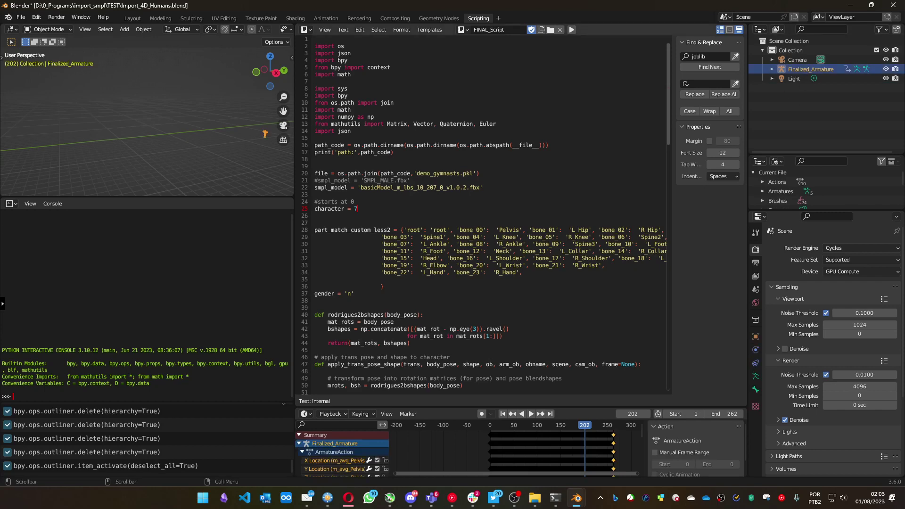
key(KP_1)
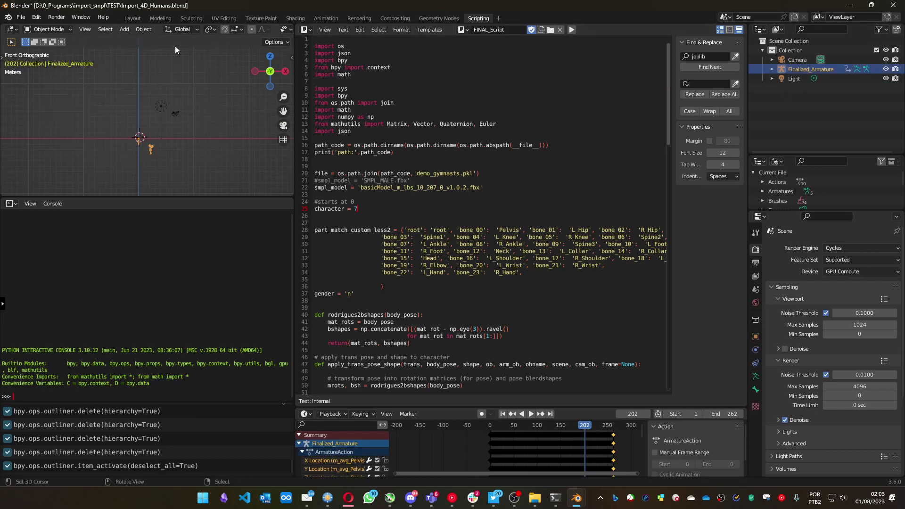
click(326, 18)
middle_drag(408, 211, 489, 194)
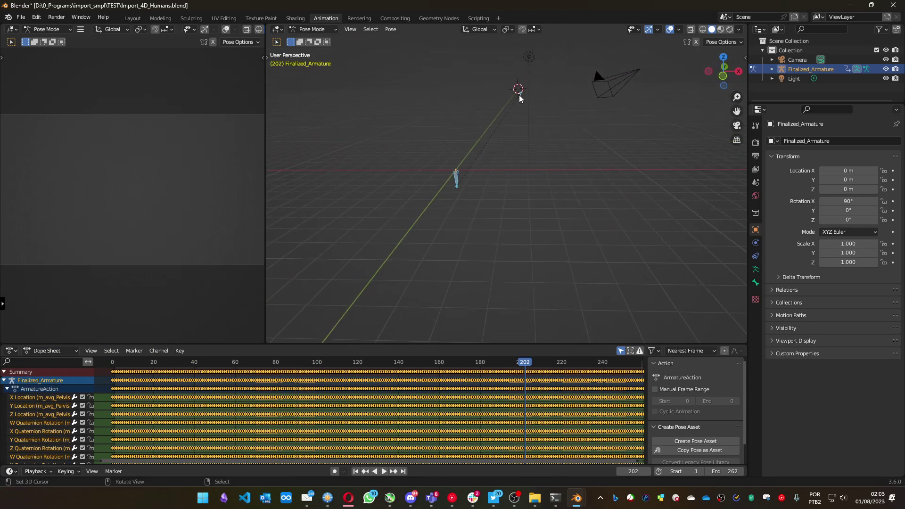
scroll(520, 95, up, 6)
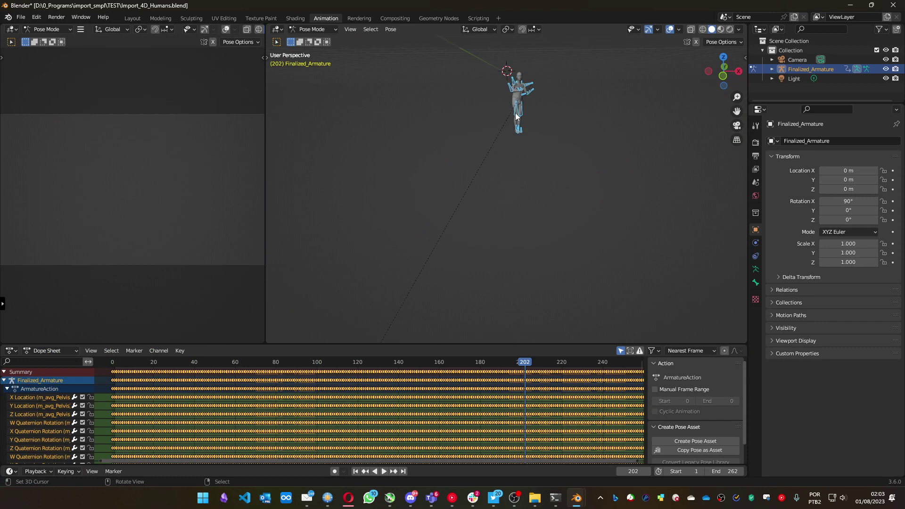
mouse_move(517, 116)
middle_down()
mouse_move(431, 111)
mouse_move(509, 113)
middle_up()
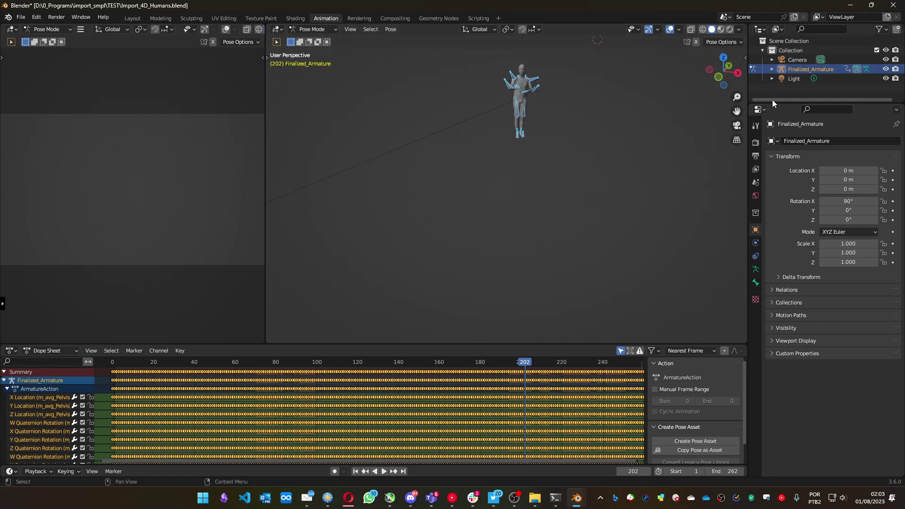
Step: Enlarge the Outliner, expand Finalized_Armature's pose hierarchy down to m_avg_root, and select the m_avg_Pelvis bone
drag(773, 100, 772, 128)
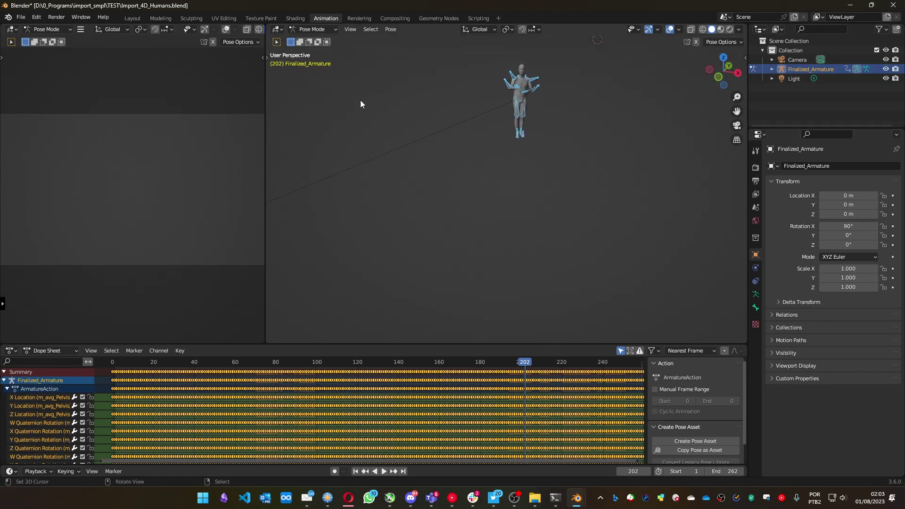
click(305, 29)
click(306, 60)
click(771, 70)
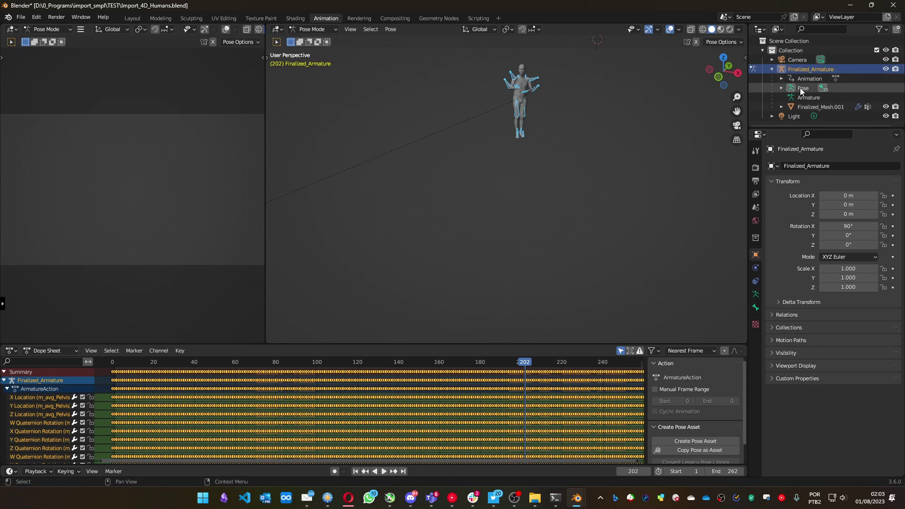
click(782, 88)
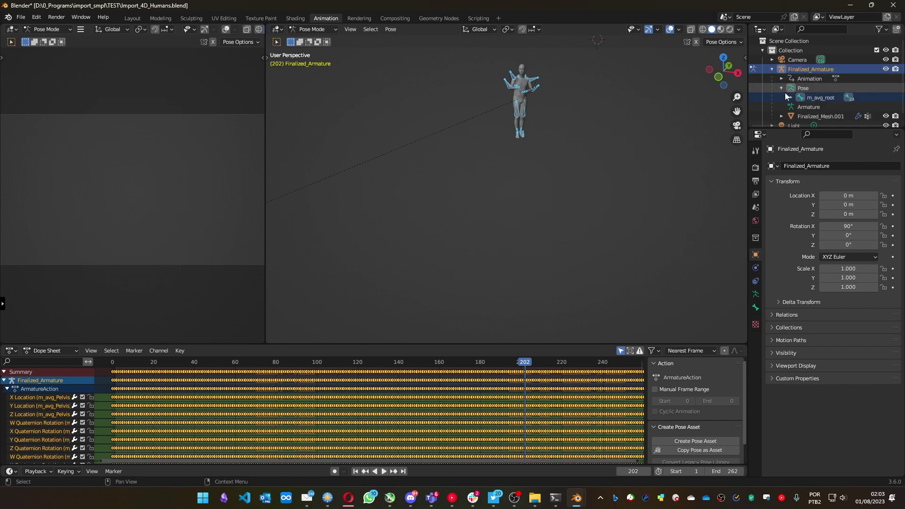
click(792, 97)
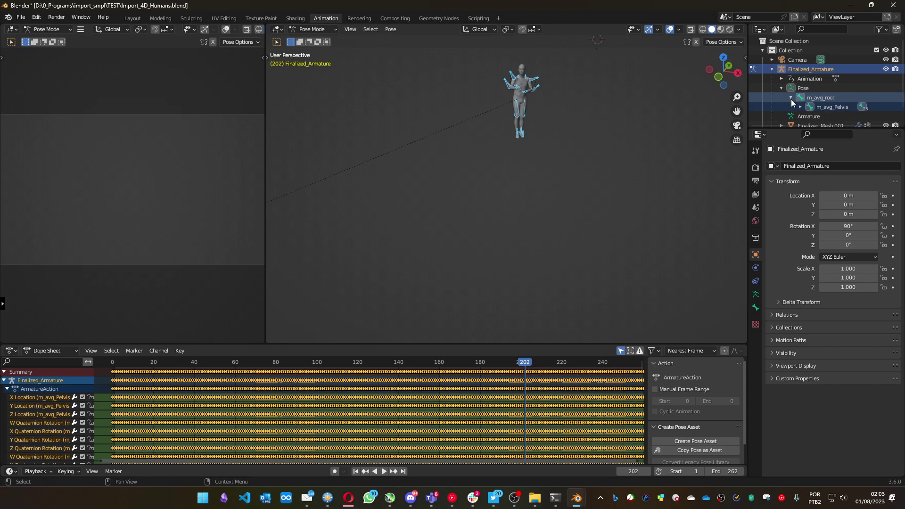
click(824, 106)
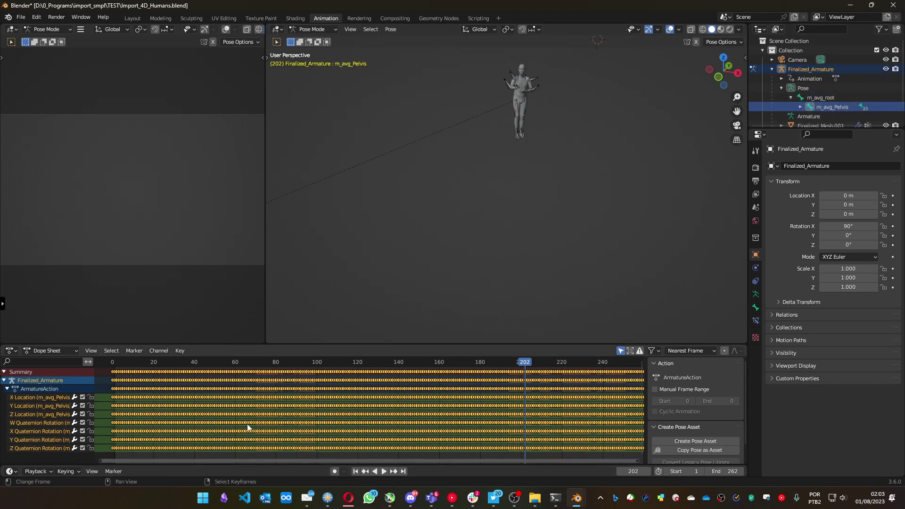
Step: Change the Dope Sheet to the Graph Editor and show only the pelvis bone's Z Location curve, framed in full
click(13, 351)
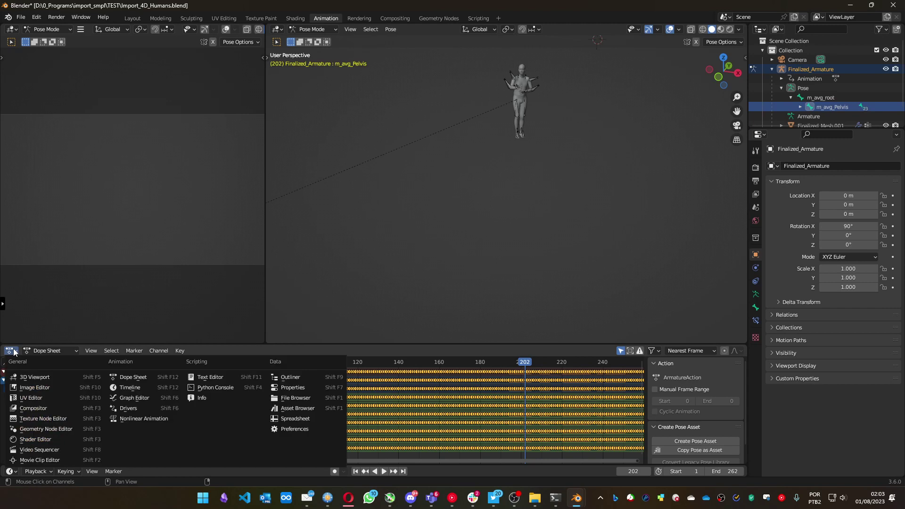
click(135, 400)
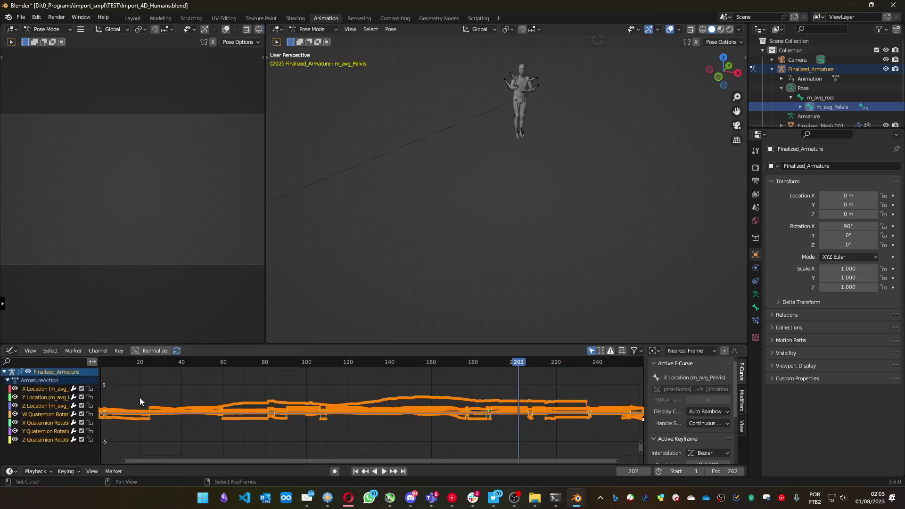
scroll(239, 427, up, 1)
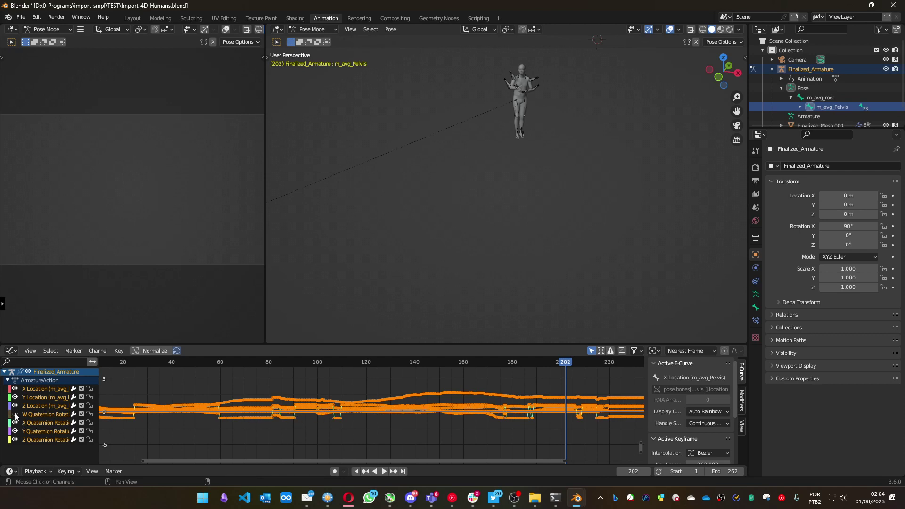
click(41, 405)
key(shift+h)
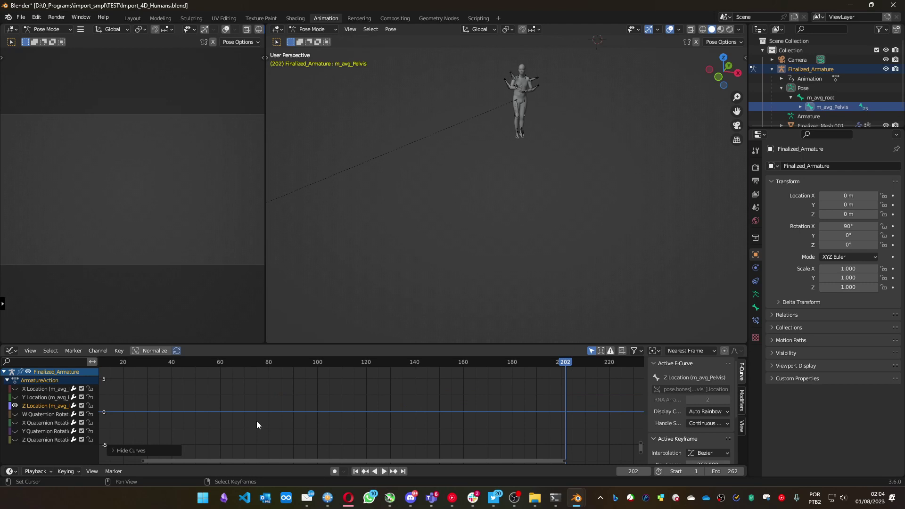
key(Home)
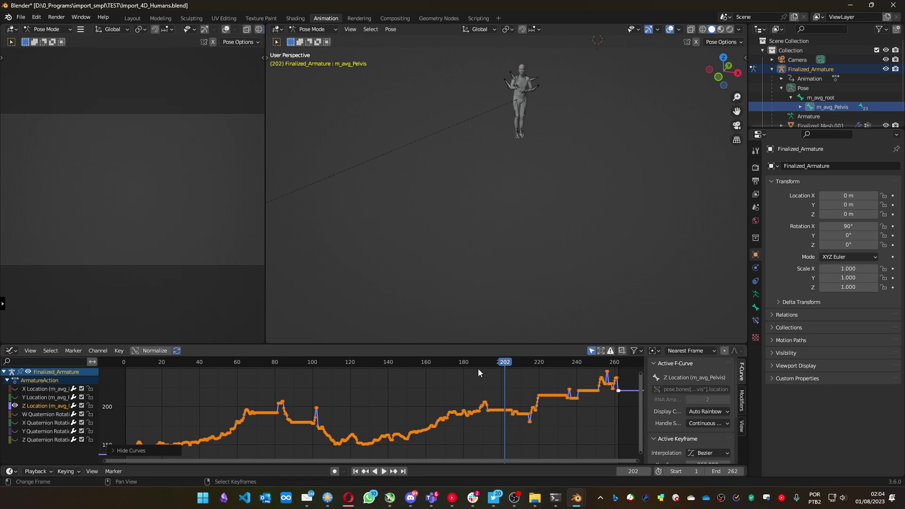
Step: Select all keyframes of the pelvis Z Location curve and scale them down along Y only
mouse_move(508, 366)
mouse_down()
mouse_move(451, 367)
mouse_move(495, 368)
mouse_up()
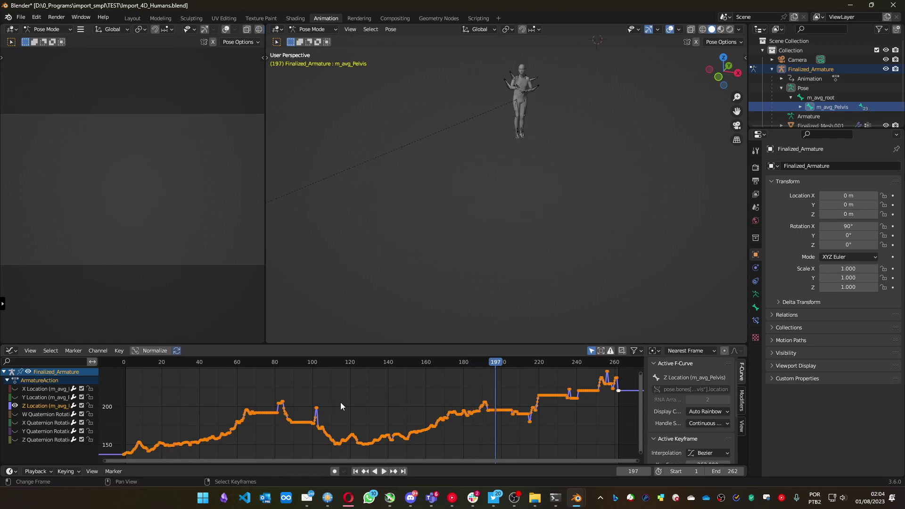
click(333, 416)
key(a)
click(335, 407)
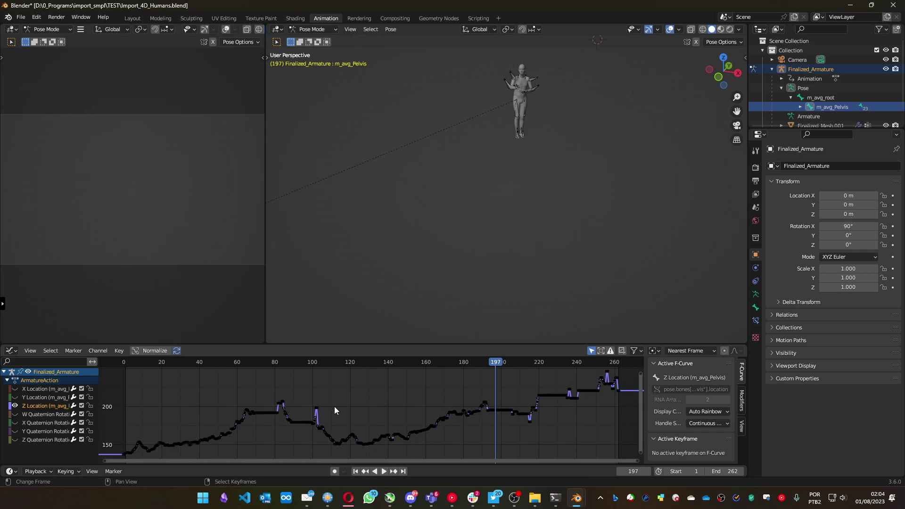
key(a)
click(336, 407)
key(a)
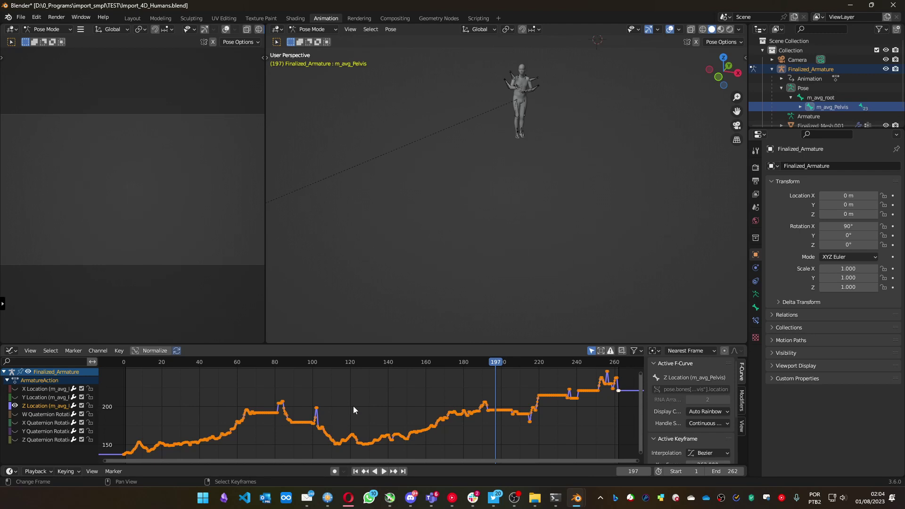
key(s)
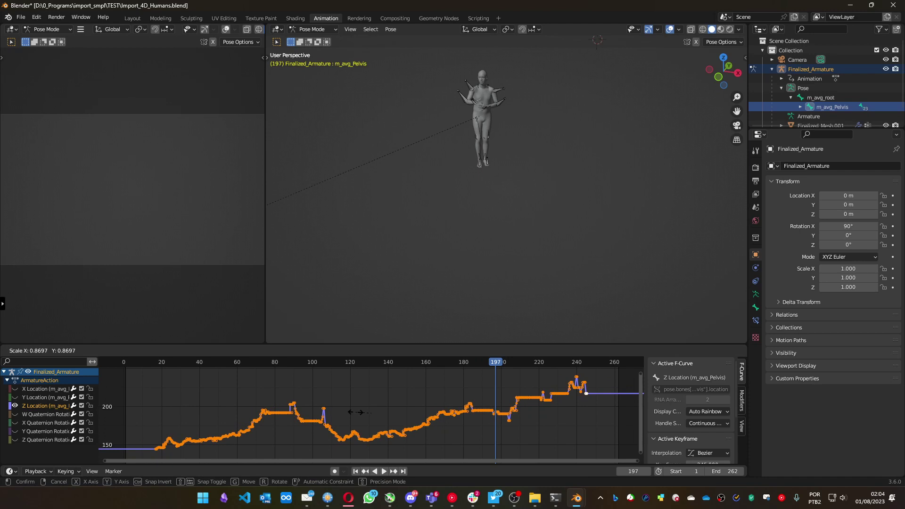
key(y)
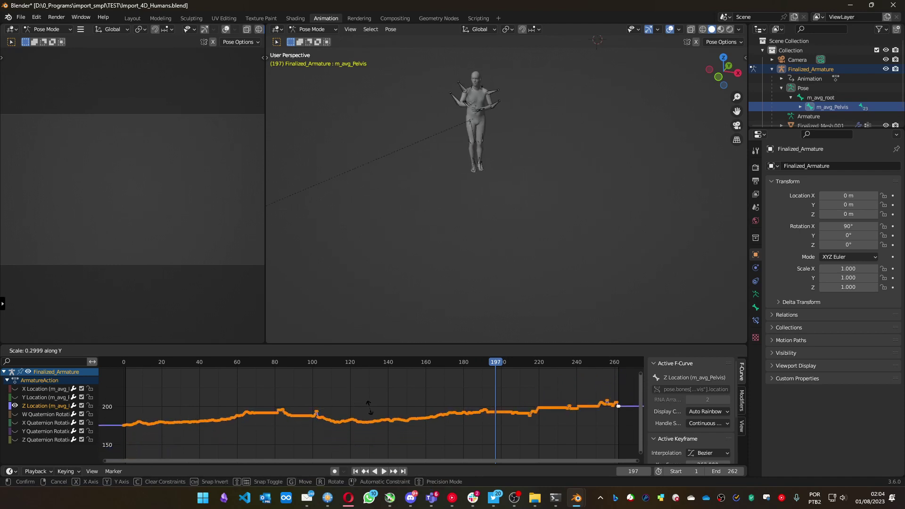
click(372, 409)
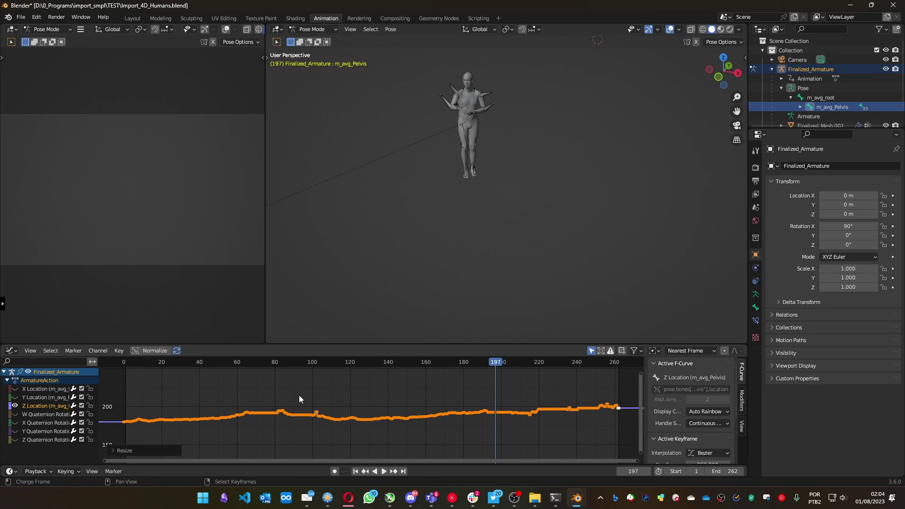
Step: Reduce the Z Location keyframes along Y two more times, checking the character at frame 187 between the scalings
key(s)
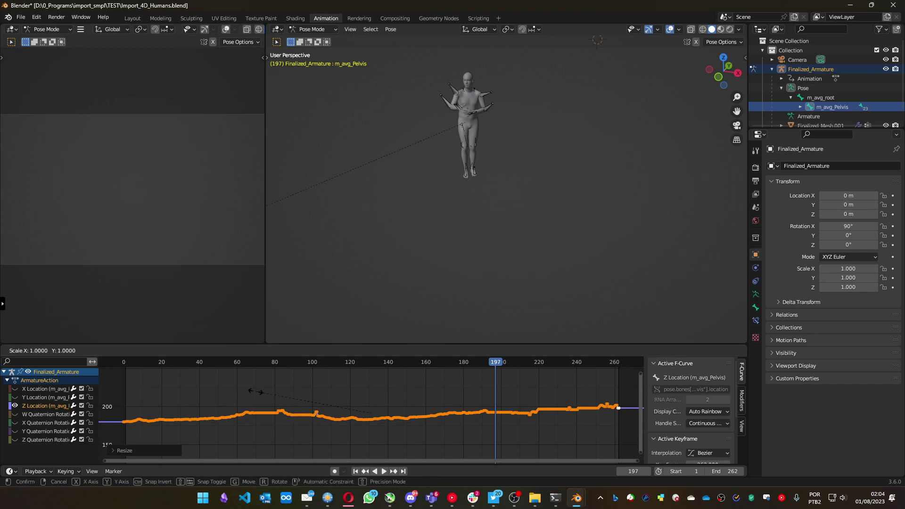
key(y)
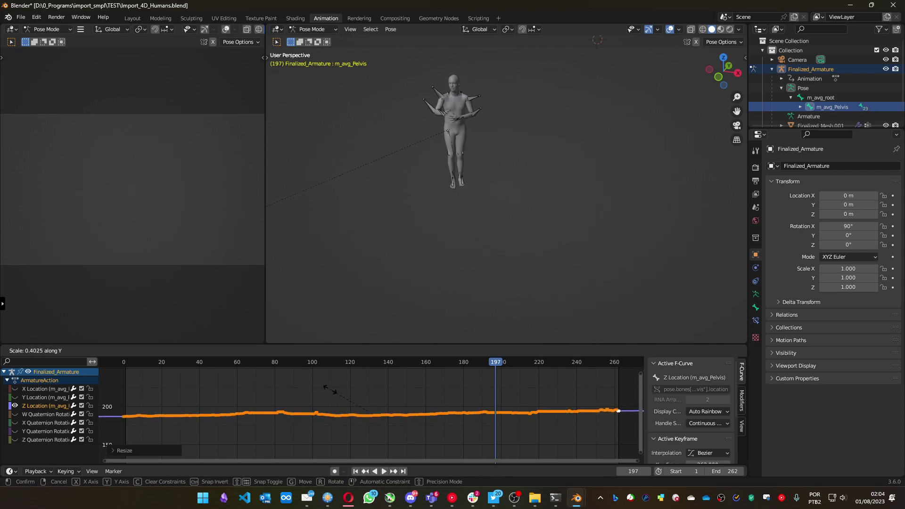
click(357, 397)
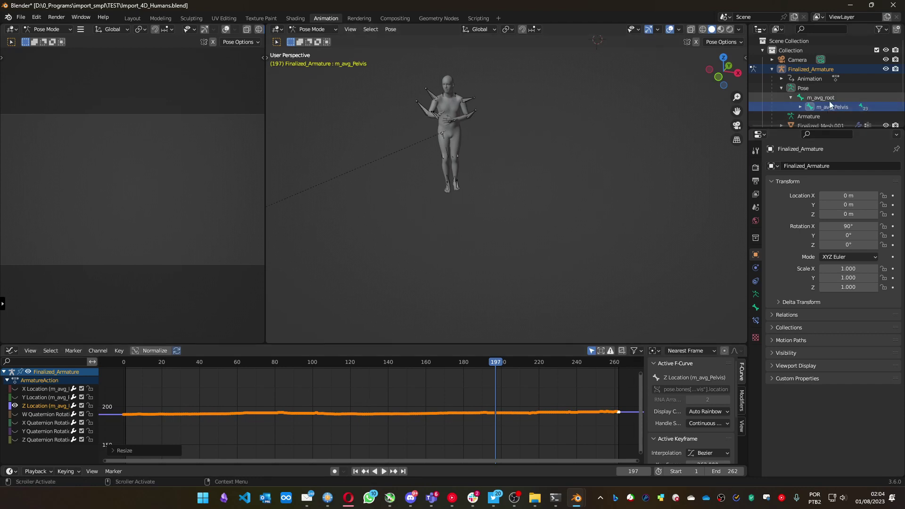
drag(498, 368, 476, 378)
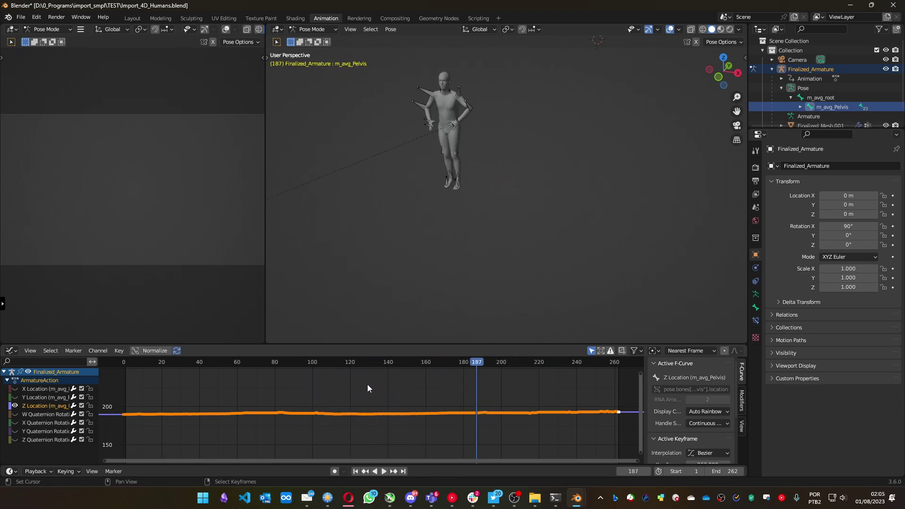
key(s)
key(y)
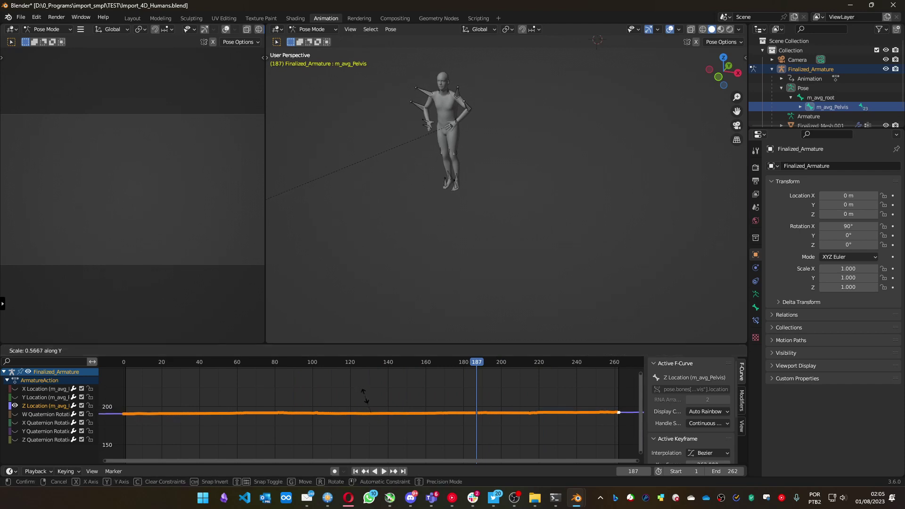
click(360, 406)
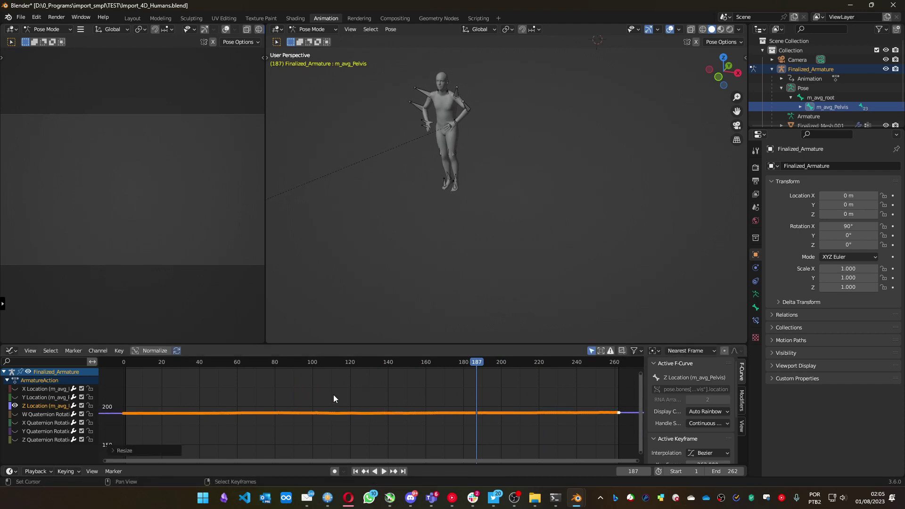
Step: Flatten the pelvis Z Location curve completely by scaling its keyframes along Y by 0
key(s)
text(y)
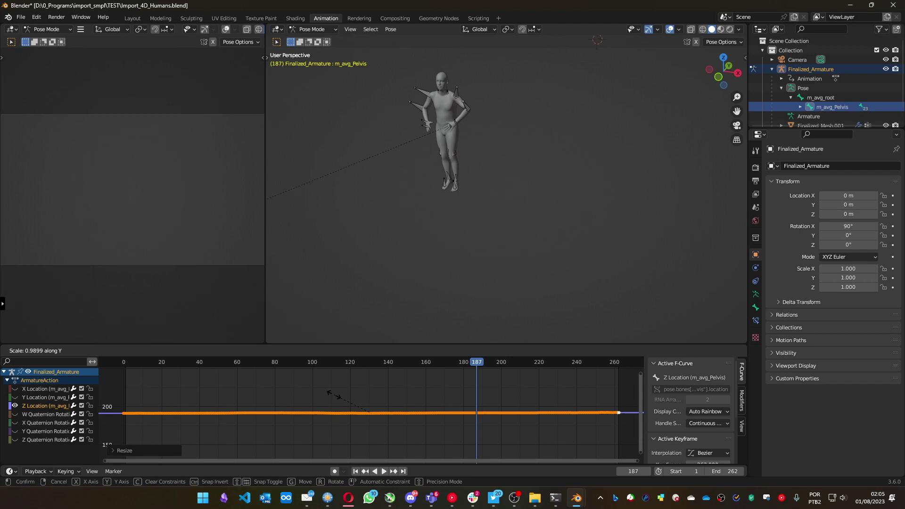
text(0)
key(Return)
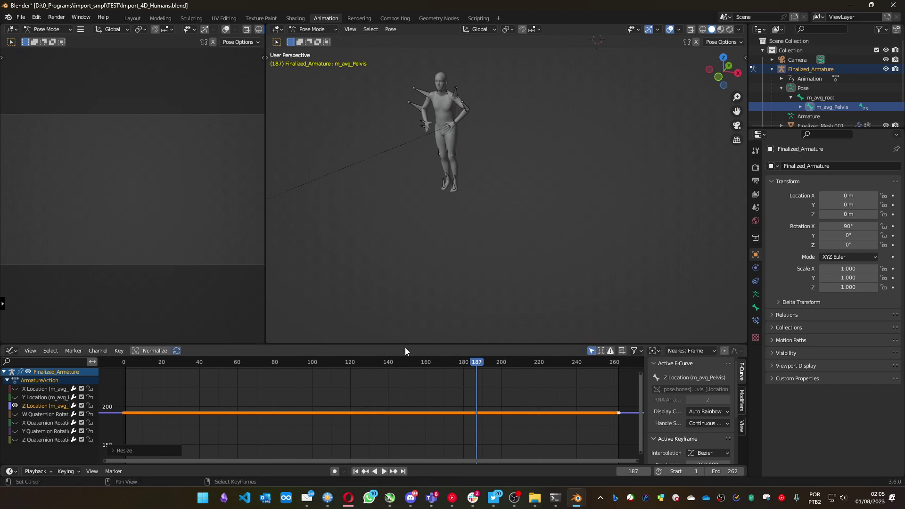
Step: Play the animation from frame 145 and examine the character's movement from several angles
drag(477, 362, 397, 363)
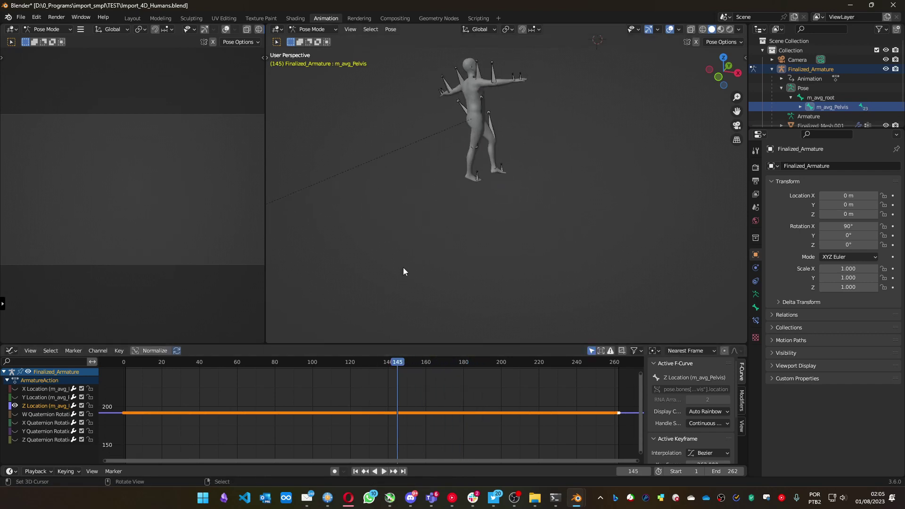
key(space)
middle_drag(495, 91, 449, 104)
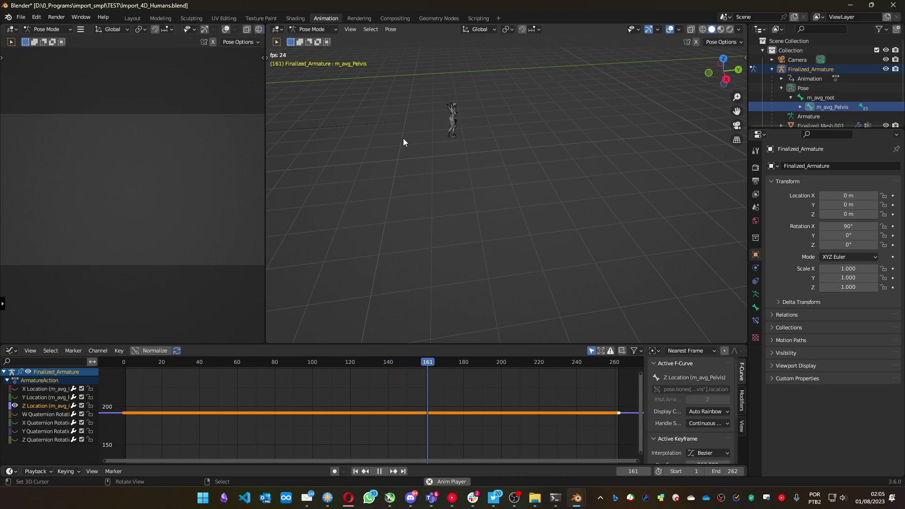
middle_drag(403, 137, 488, 130)
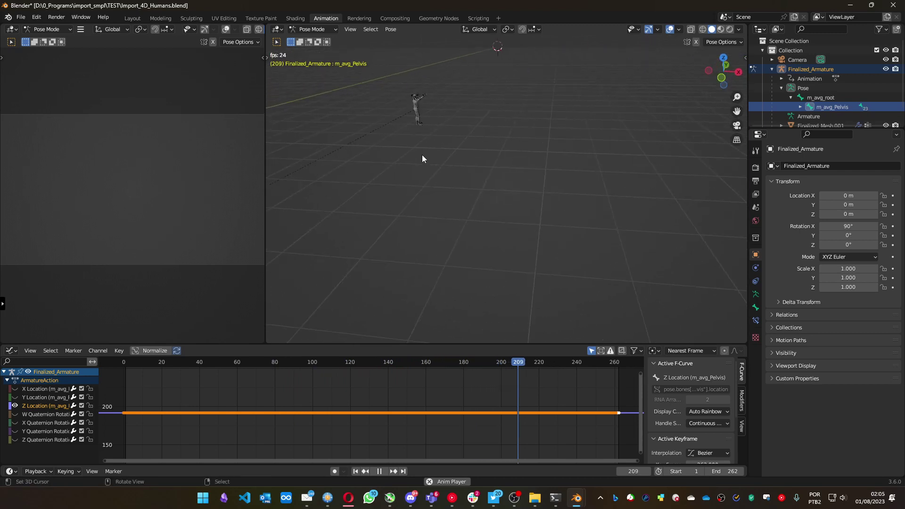